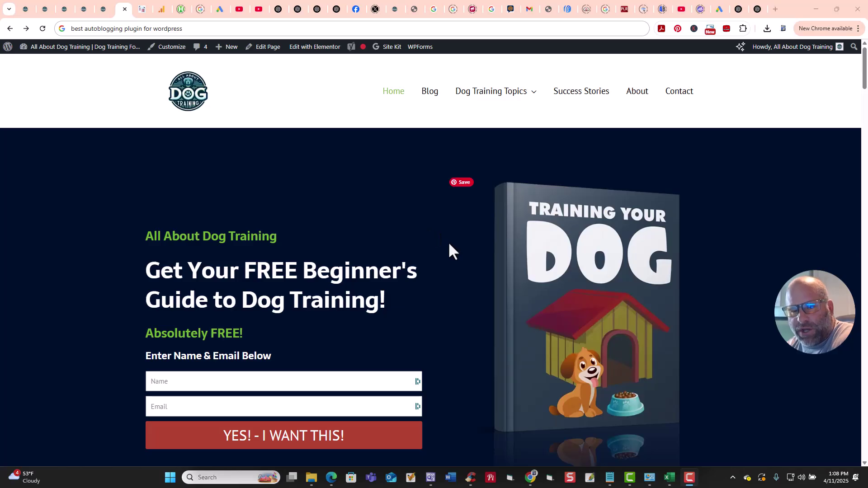
Copy the "Dog Health & Nutrition" category heading from the site's homepage
scroll(448, 251, "down", 4)
scroll(448, 250, "down", 20)
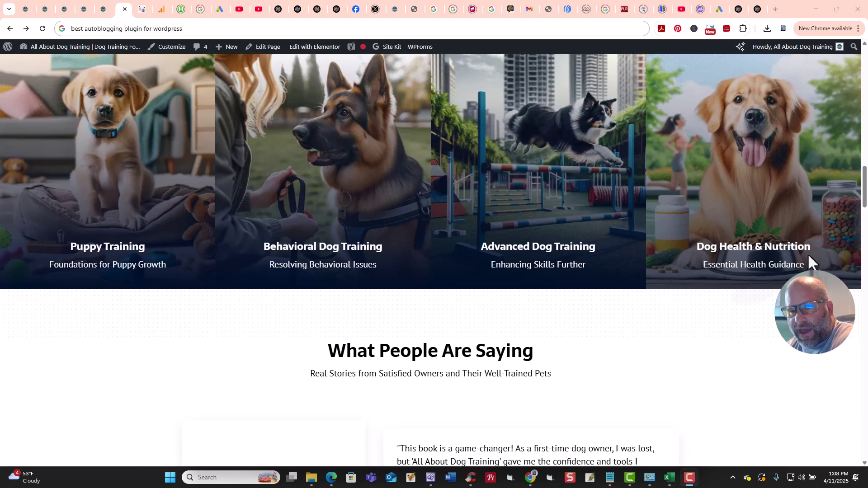
left_click_drag(812, 245, 696, 248)
key("ctrl+c")
right_click(696, 247)
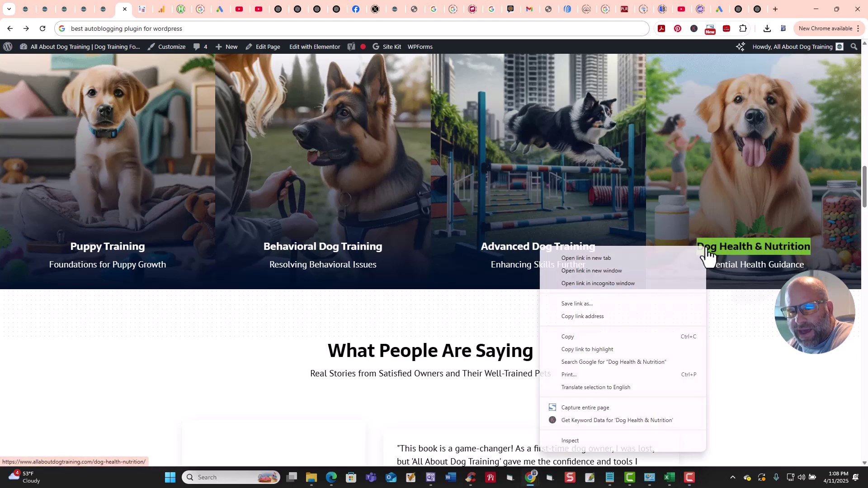
left_click(614, 338)
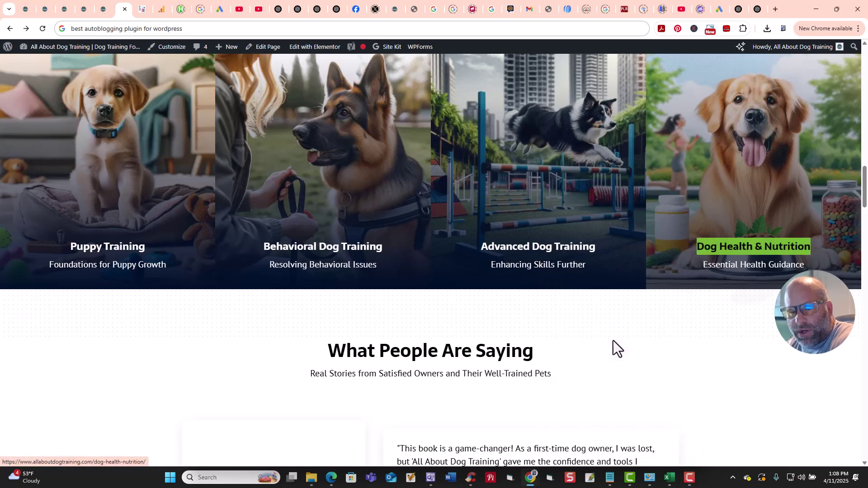
Go to the ChatGPT Autoblogging Campaigns list in the site's admin area and open a blank autoblogging setup form for a new campaign
left_click(45, 9)
left_click(27, 10)
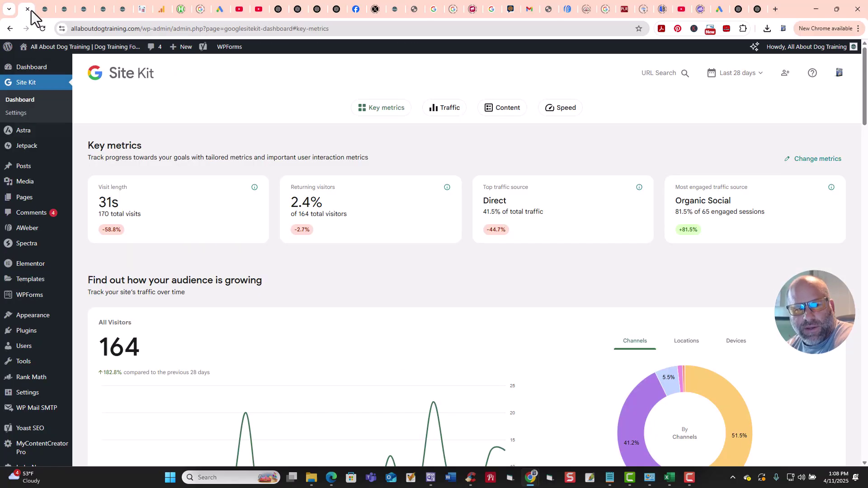
left_click(63, 10)
left_click(83, 10)
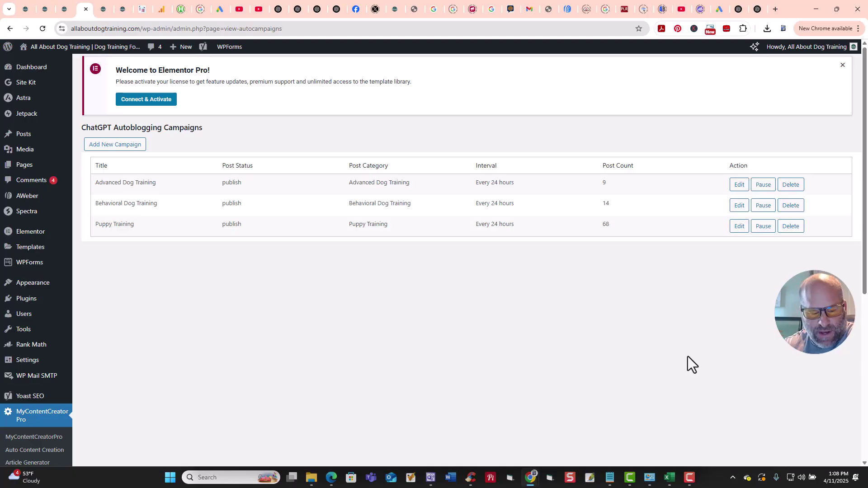
key("F5")
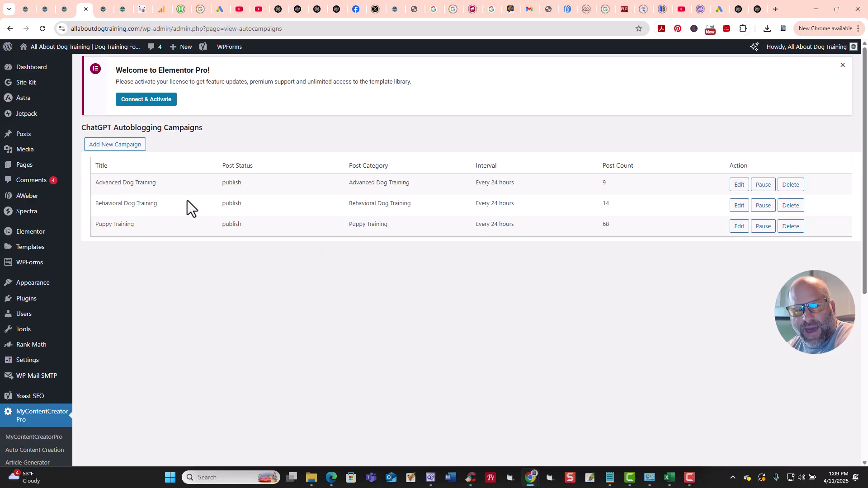
left_click(120, 147)
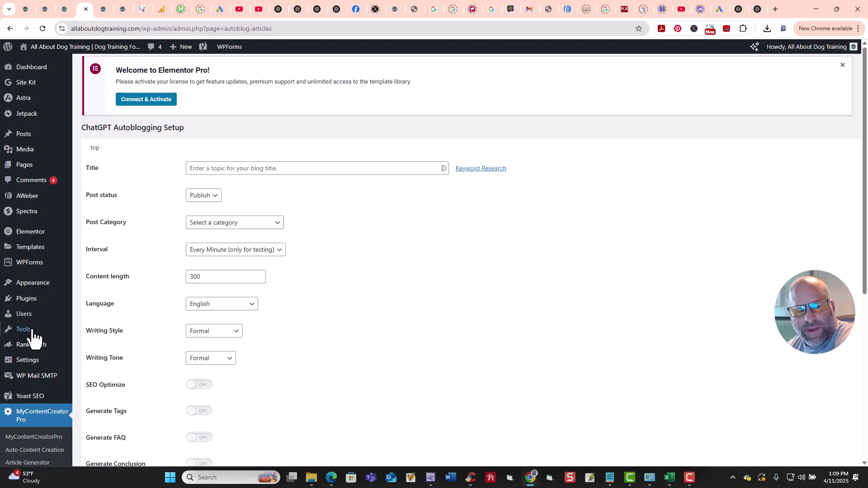
scroll(29, 329, "down", 5)
scroll(31, 217, "down", 1)
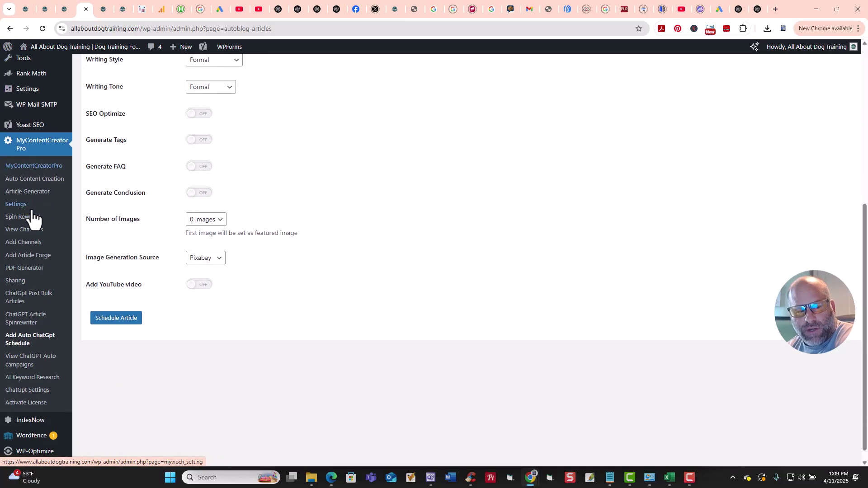
left_click(21, 346)
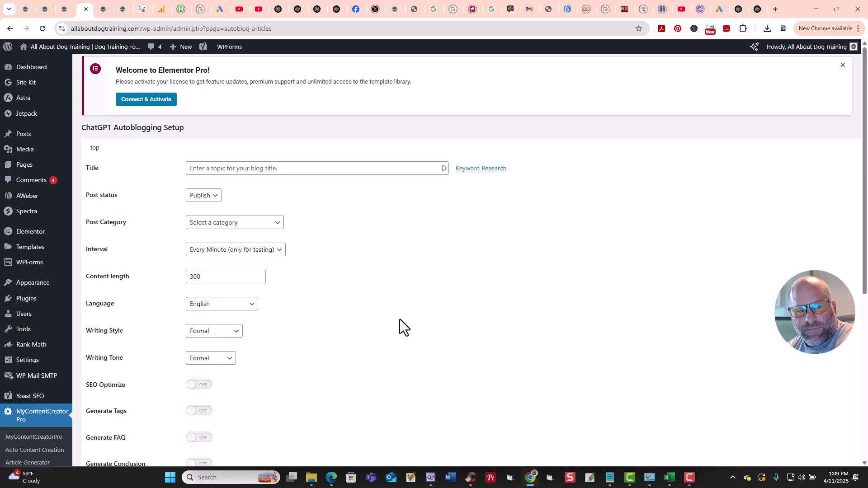
Enter "Dog Health & Nutrition" as the campaign title and keep the post status at Publish
left_click(240, 168)
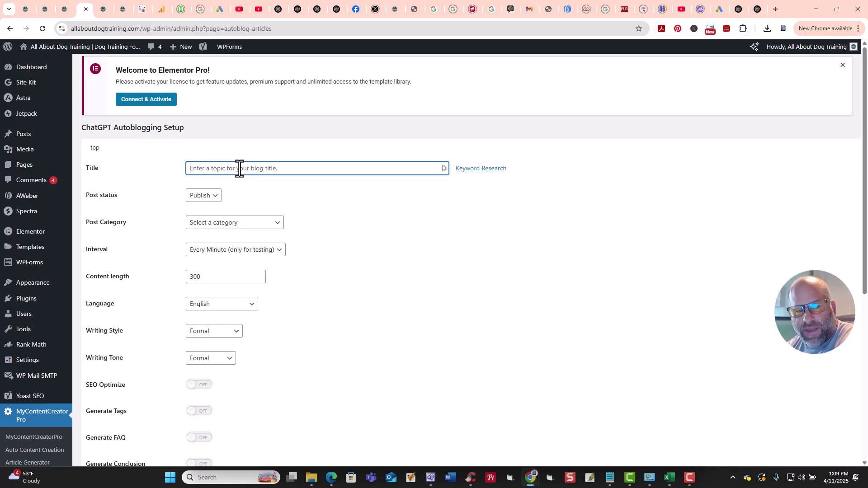
key("ctrl+v")
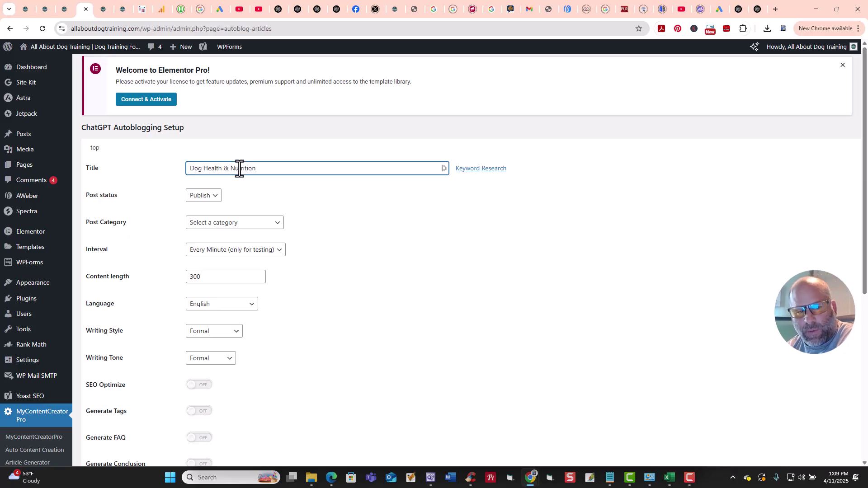
left_click_drag(276, 166, 167, 168)
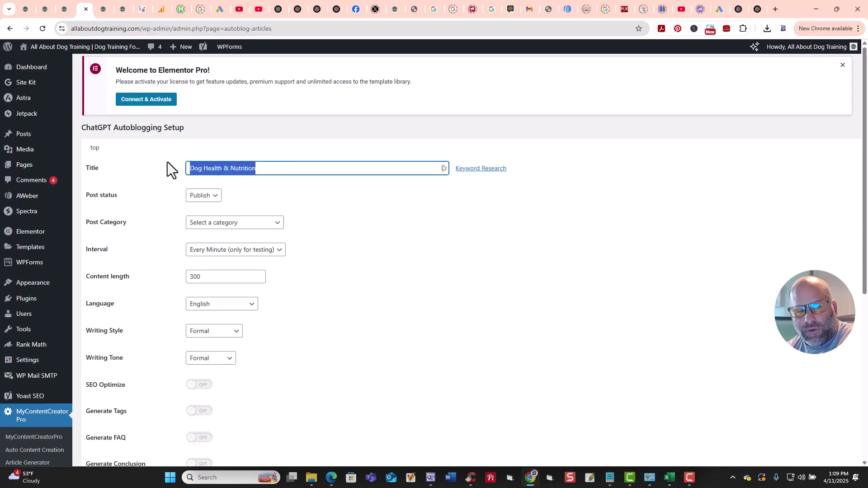
left_click(332, 226)
left_click(218, 197)
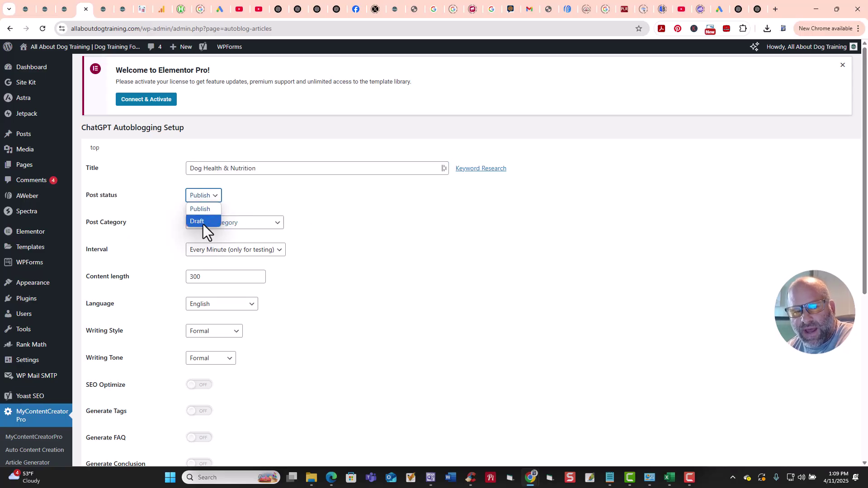
left_click(481, 248)
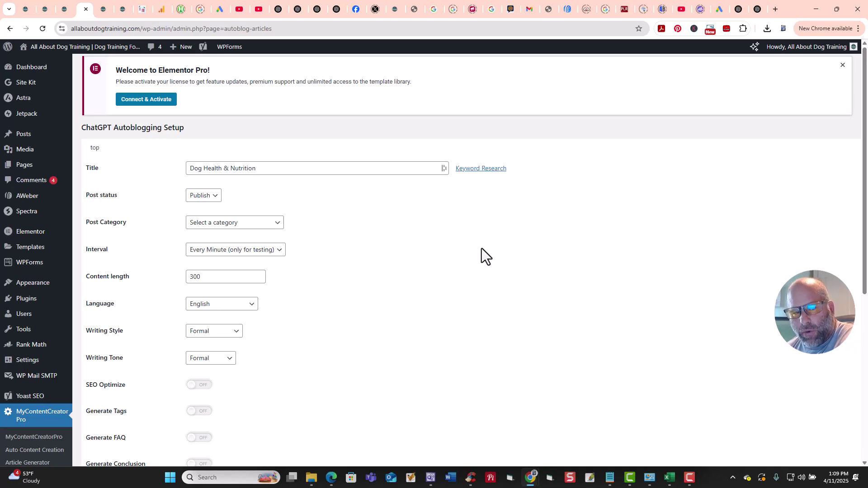
Set the post category to Dog Health & Nutrition and the posting interval to Every 24 hours
left_click(279, 224)
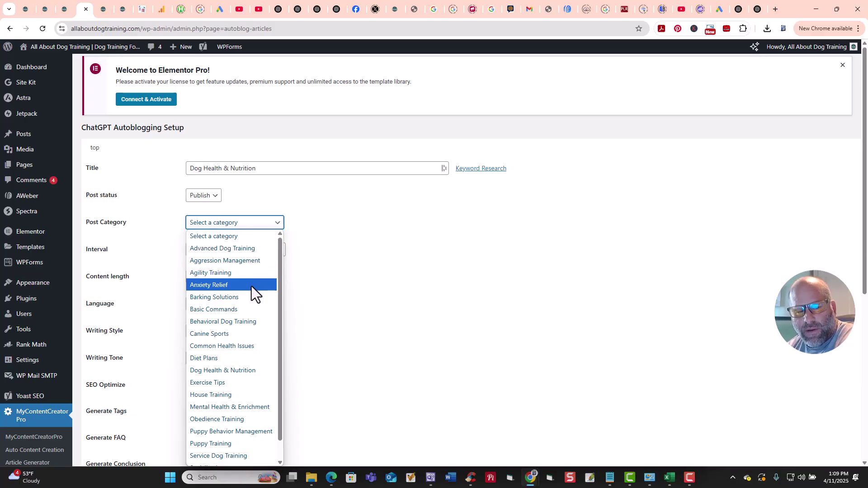
scroll(251, 287, "down", 1)
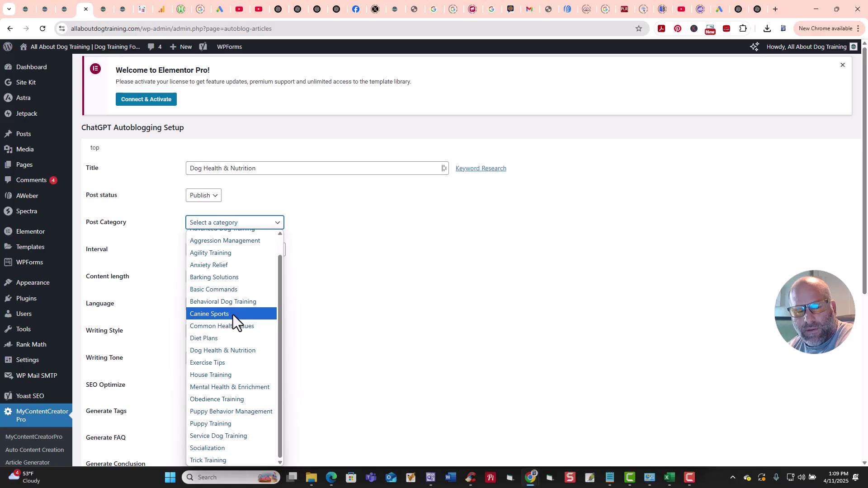
left_click(234, 350)
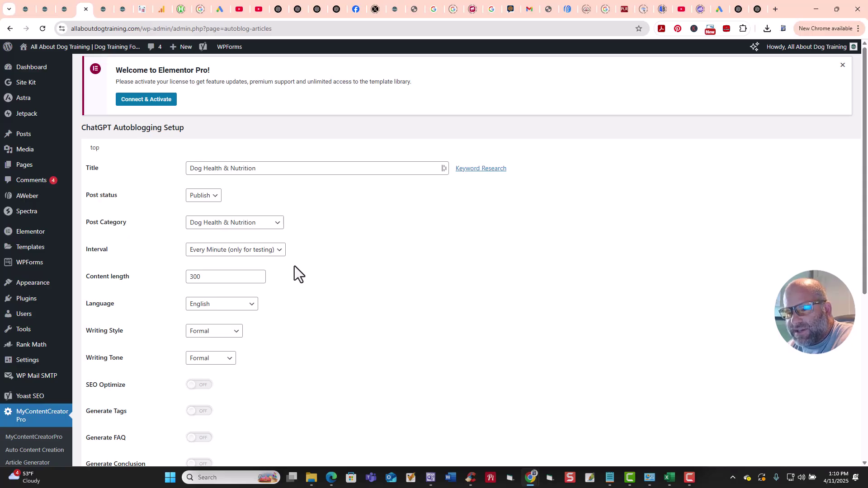
left_click(281, 252)
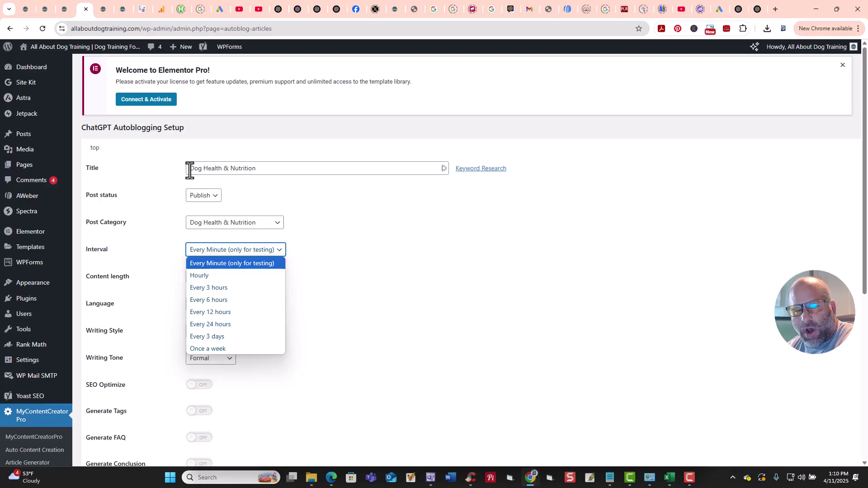
left_click(245, 323)
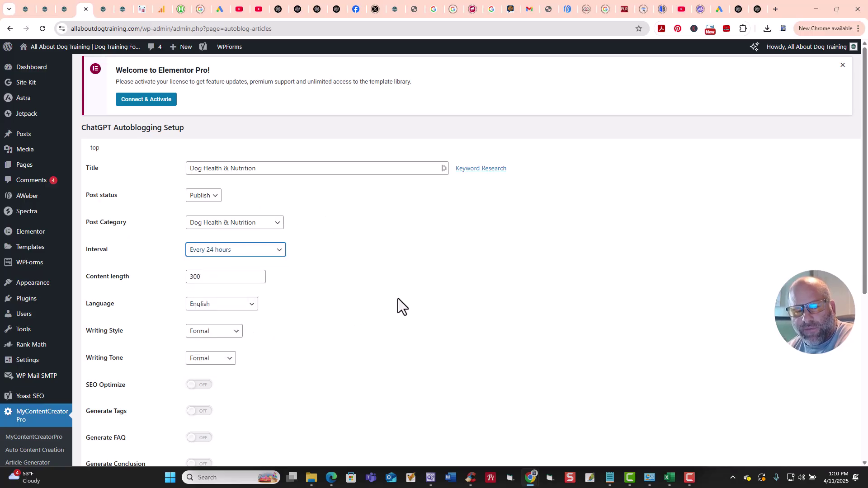
Set both the writing style and the writing tone to Educational
scroll(398, 306, "down", 2)
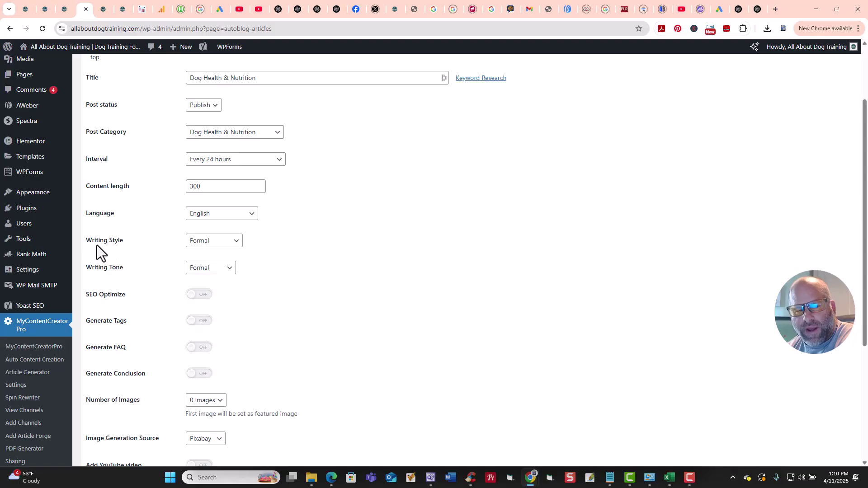
left_click(238, 246)
scroll(229, 214, "down", 1)
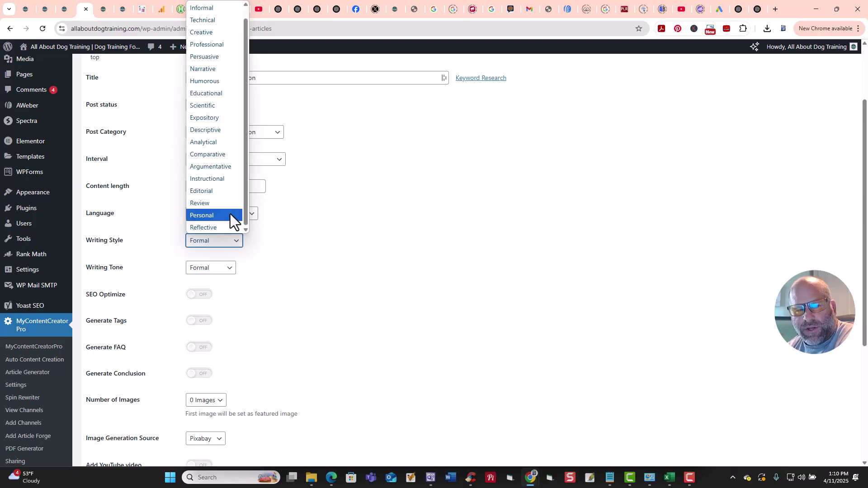
left_click(210, 94)
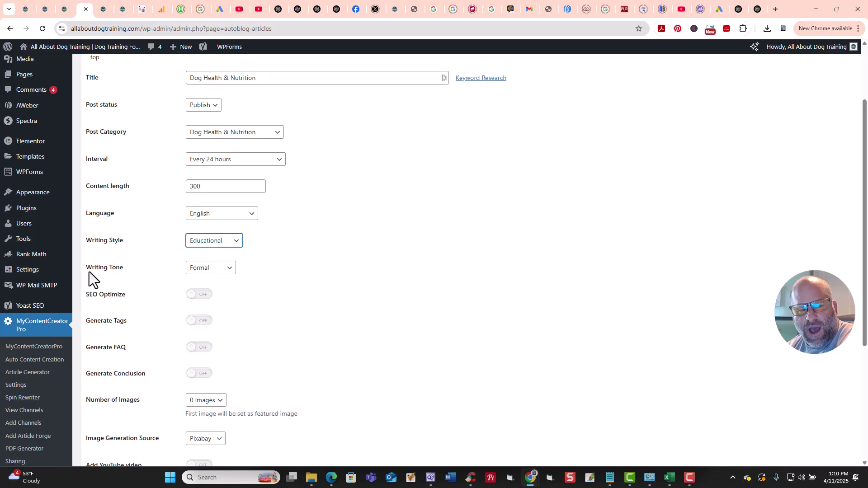
left_click(231, 271)
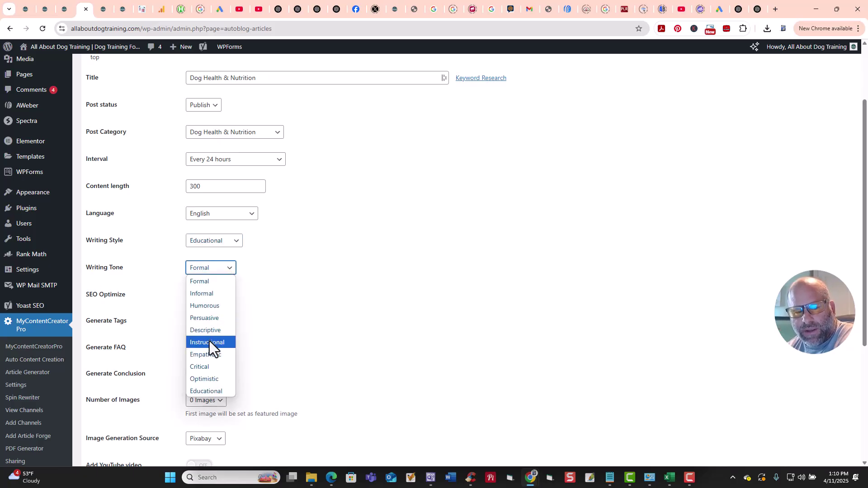
left_click(213, 391)
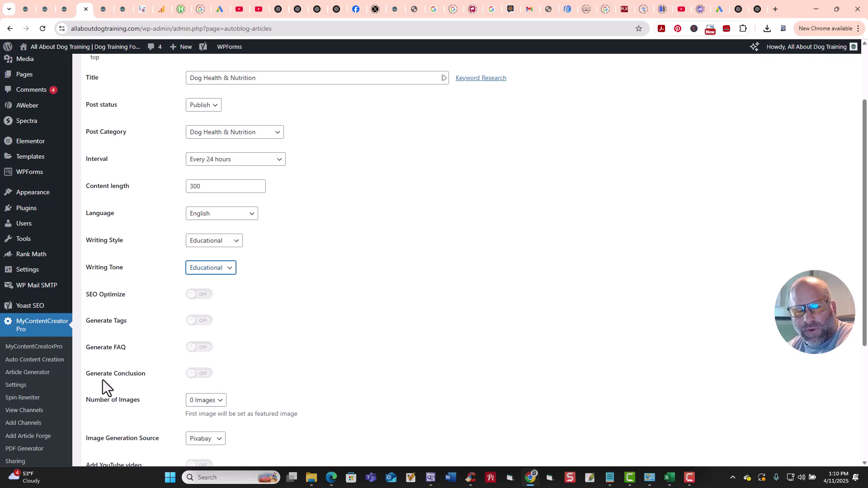
Enable SEO Optimize, Generate Tags, Generate FAQ and Generate Conclusion for the campaign's articles
left_click(198, 294)
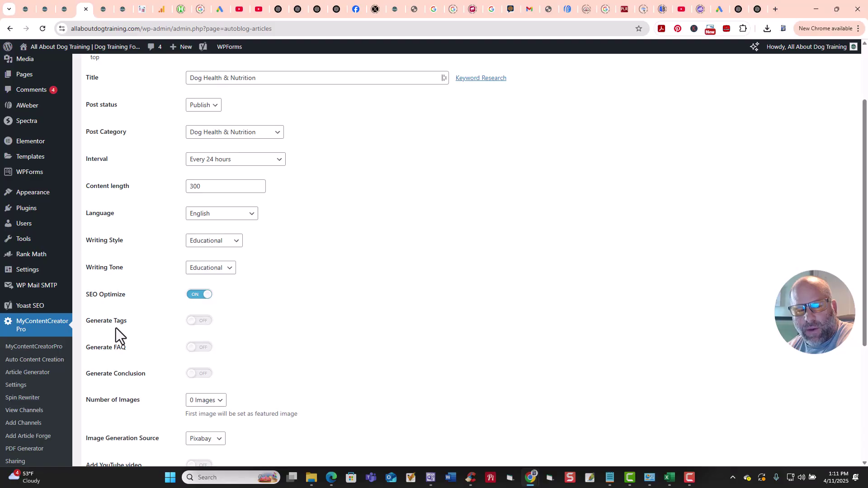
left_click(198, 322)
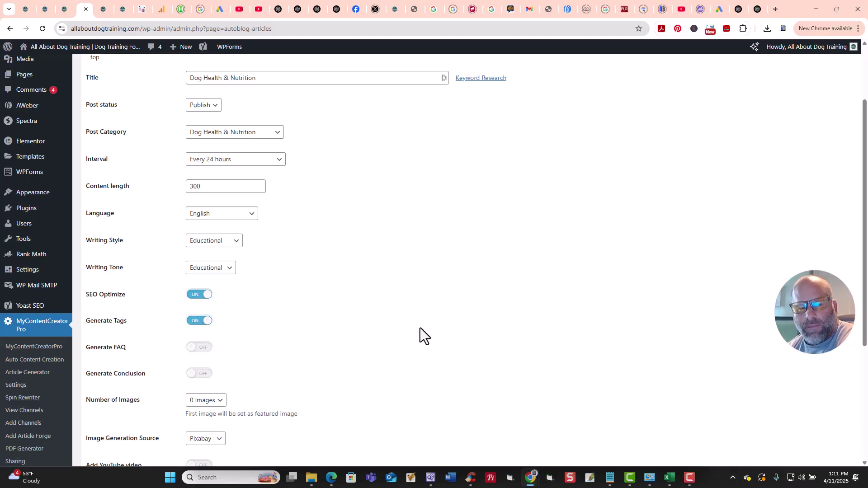
left_click(199, 348)
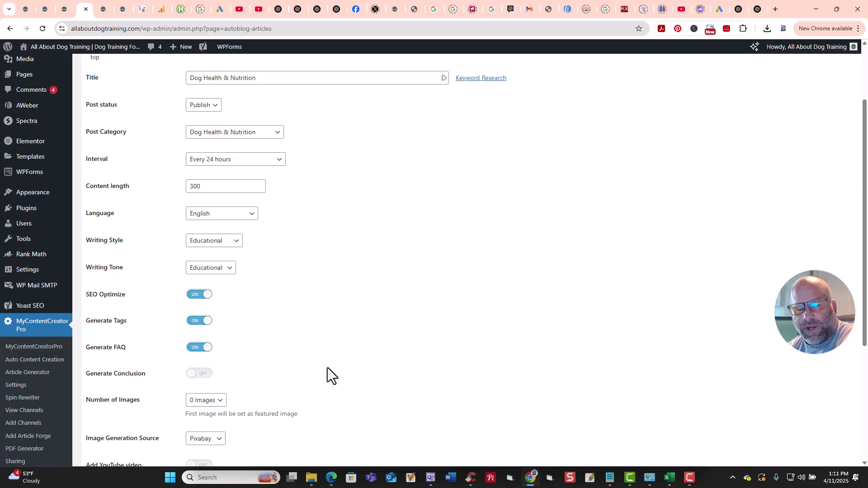
scroll(327, 368, "down", 1)
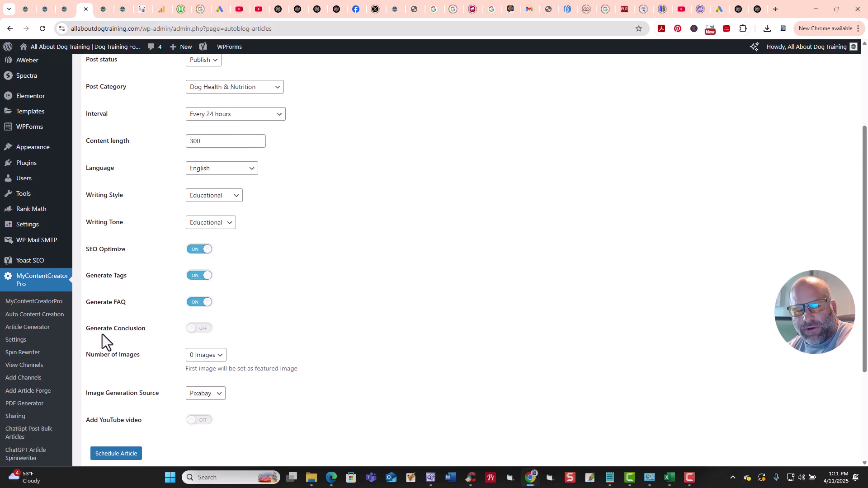
left_click(201, 329)
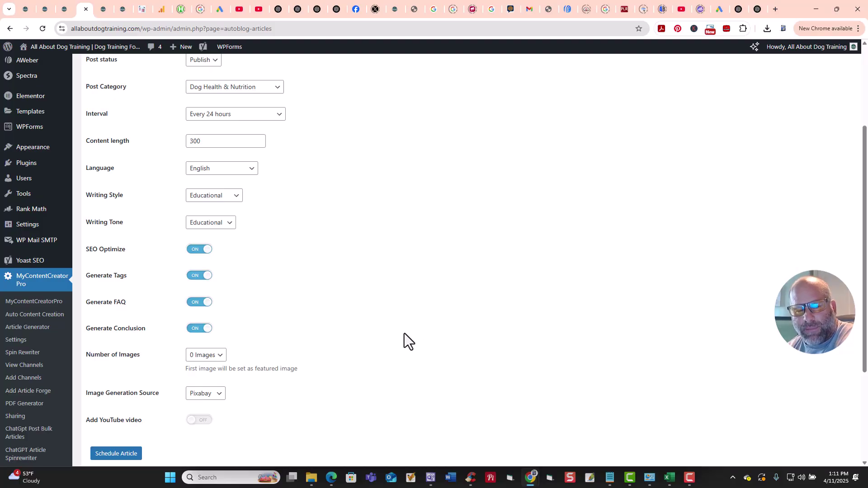
Set the number of images to 4 and keep Pixabay as the image generation source
scroll(404, 333, "down", 2)
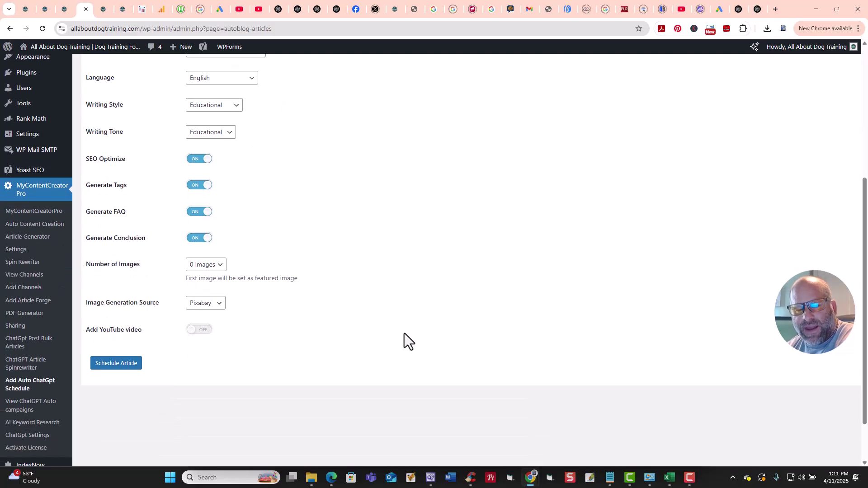
left_click(220, 271)
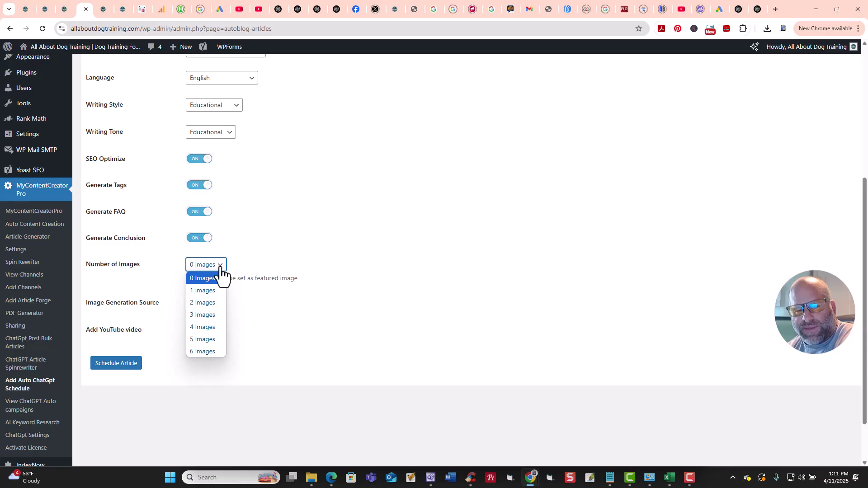
left_click(210, 325)
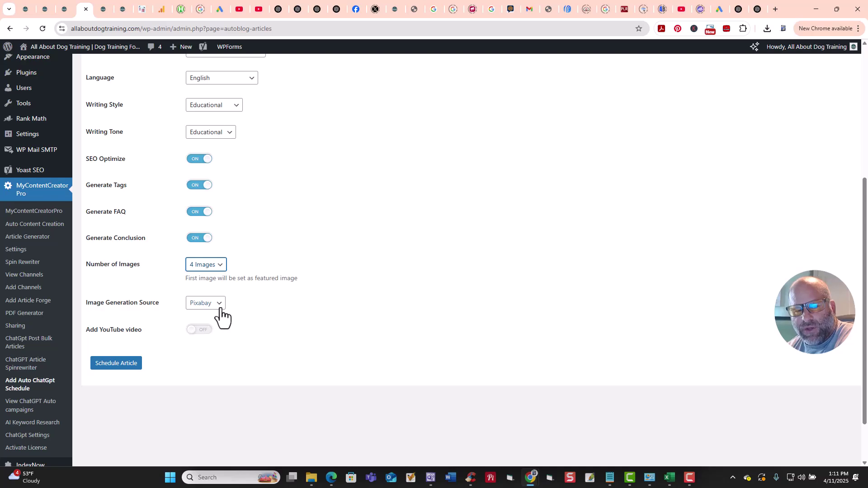
left_click(220, 309)
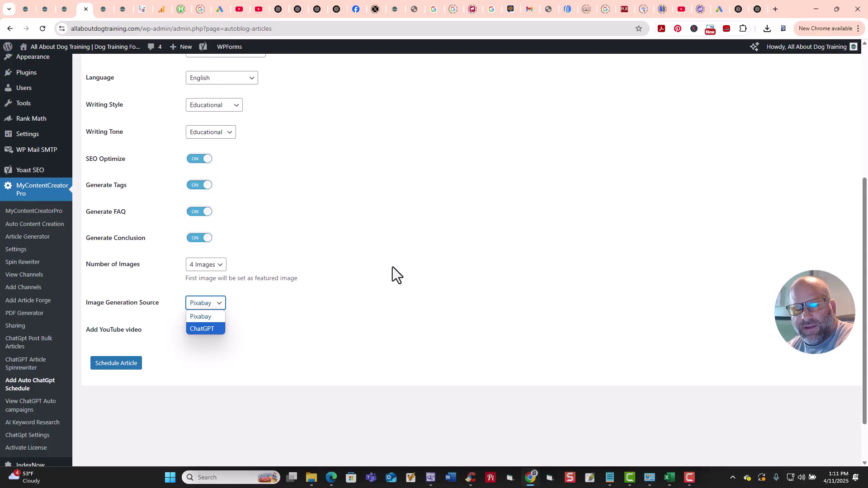
left_click(356, 268)
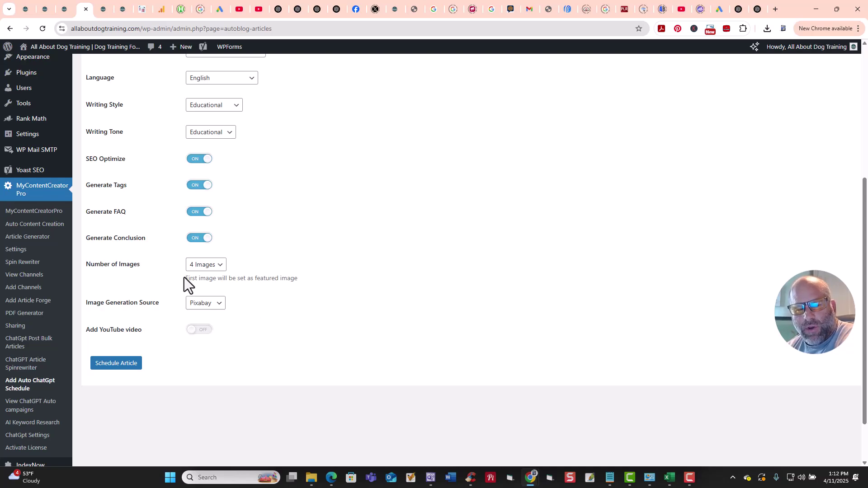
left_click(216, 266)
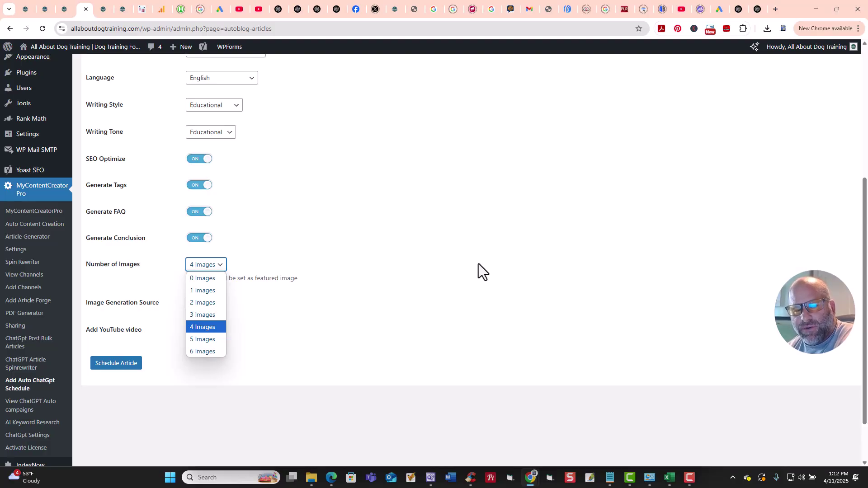
left_click(102, 8)
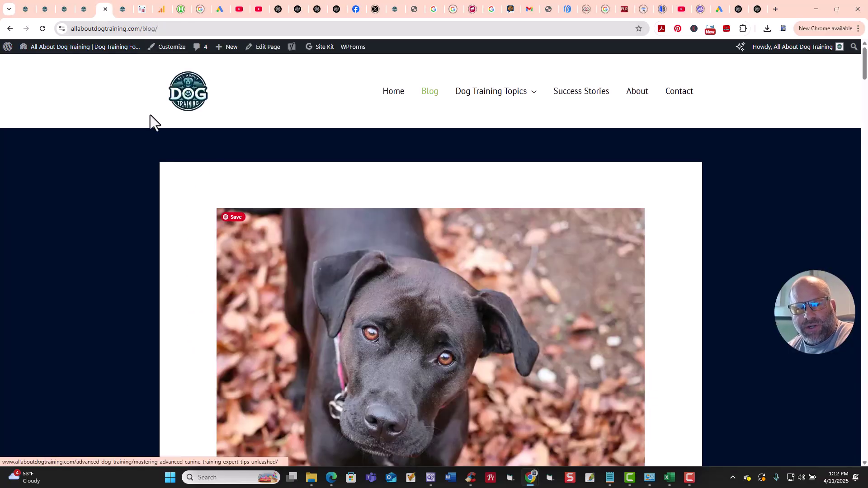
left_click(66, 7)
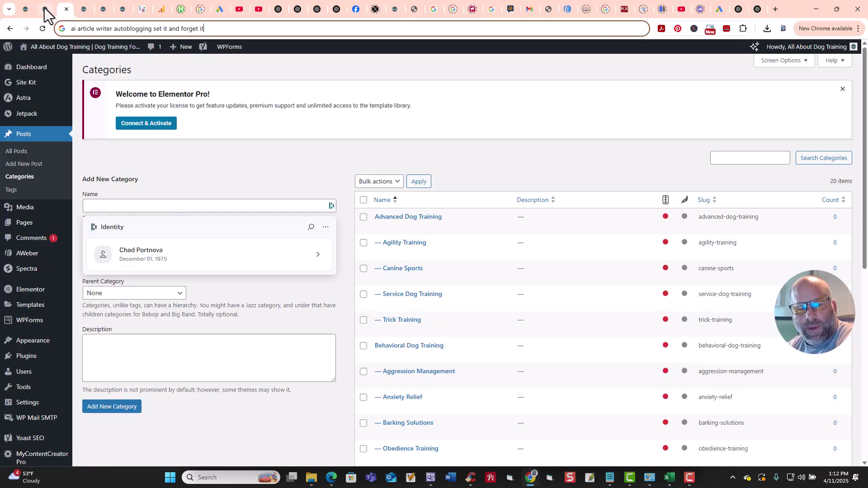
left_click(45, 9)
left_click(104, 10)
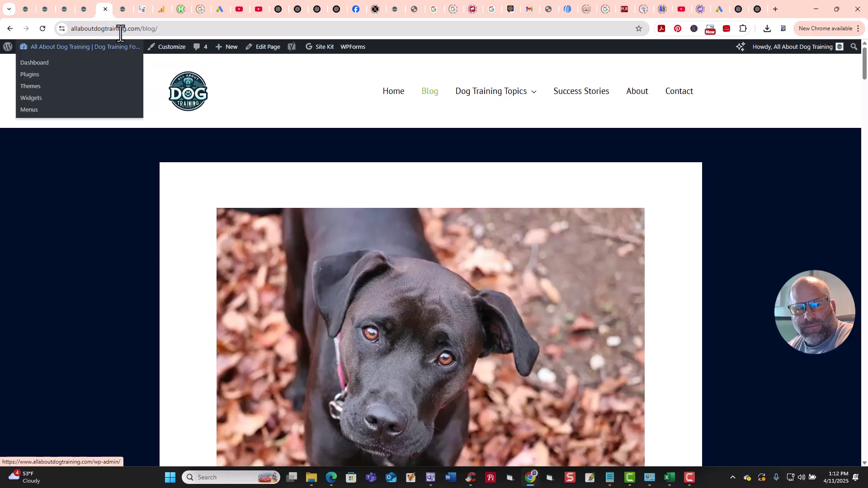
left_click(85, 10)
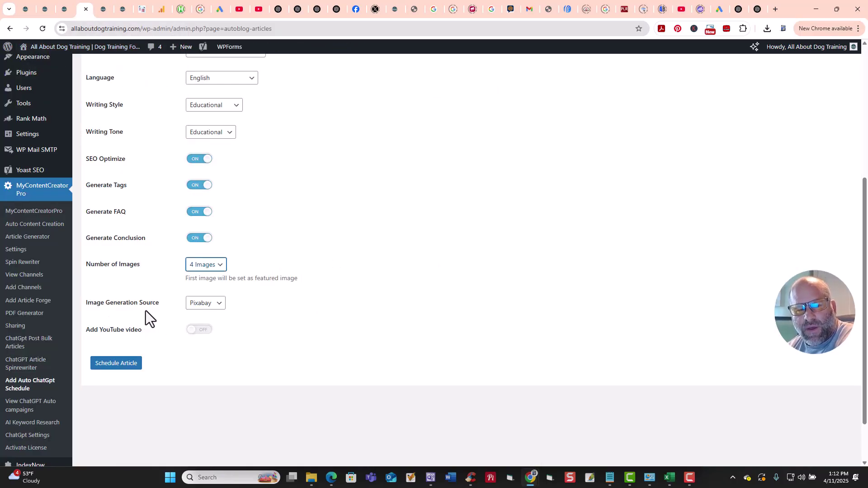
Leave the image generation source at Pixabay and enable Add YouTube video with the embed position at Top of Page
left_click(219, 305)
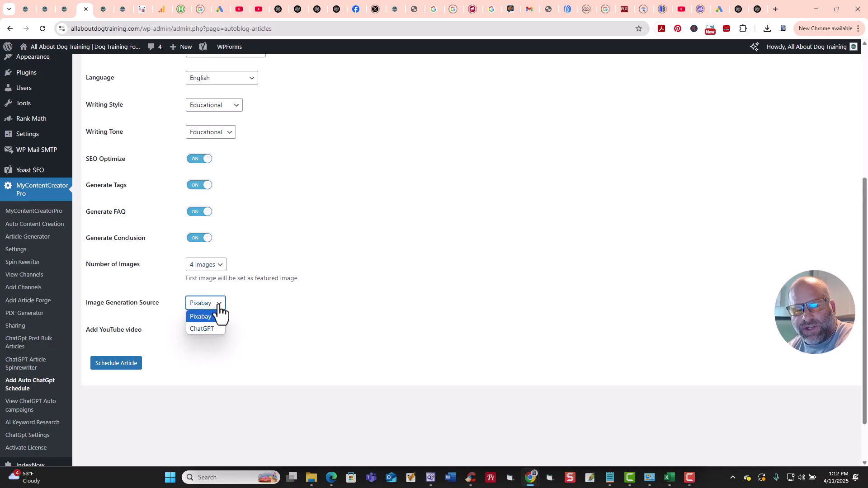
left_click(308, 308)
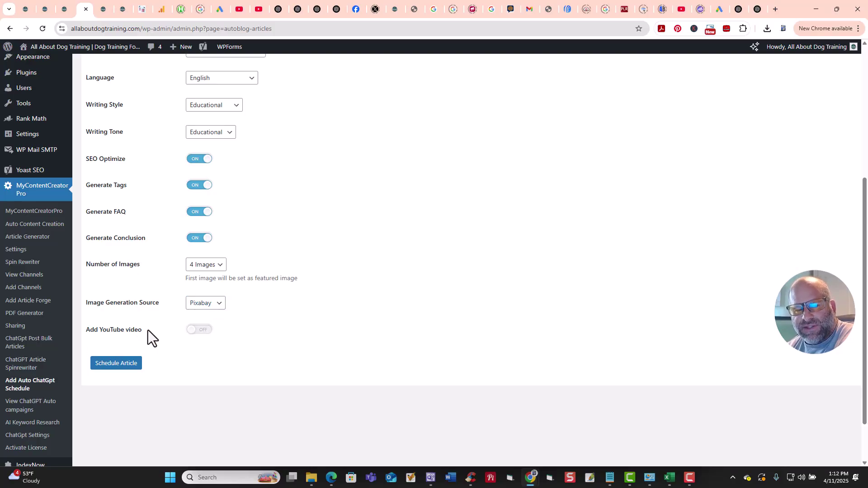
left_click(199, 333)
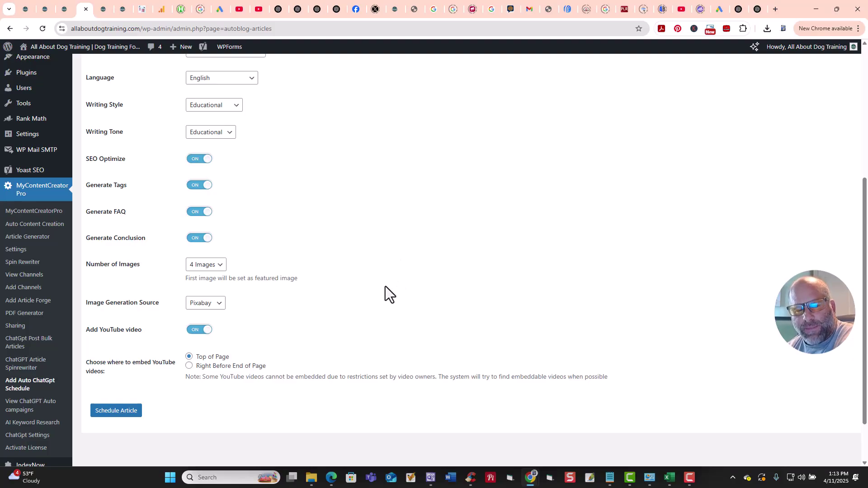
Change the campaign's posting interval to Every Minute (only for testing)
scroll(213, 354, "up", 5)
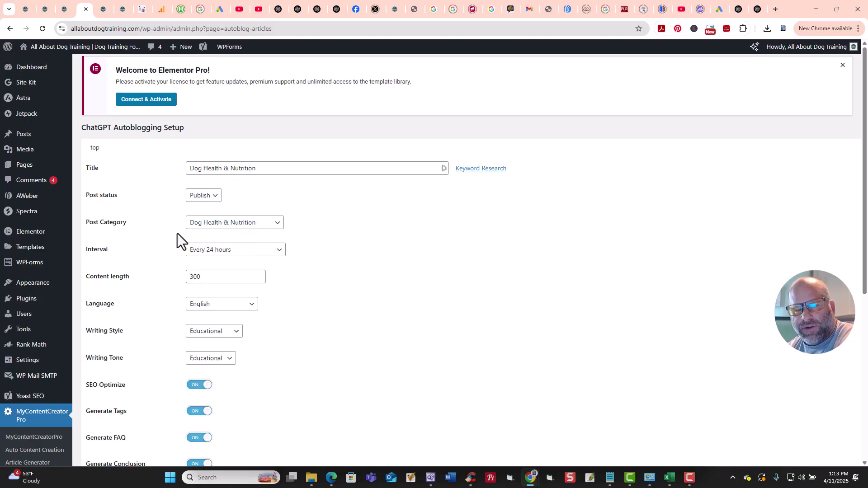
scroll(361, 254, "down", 2)
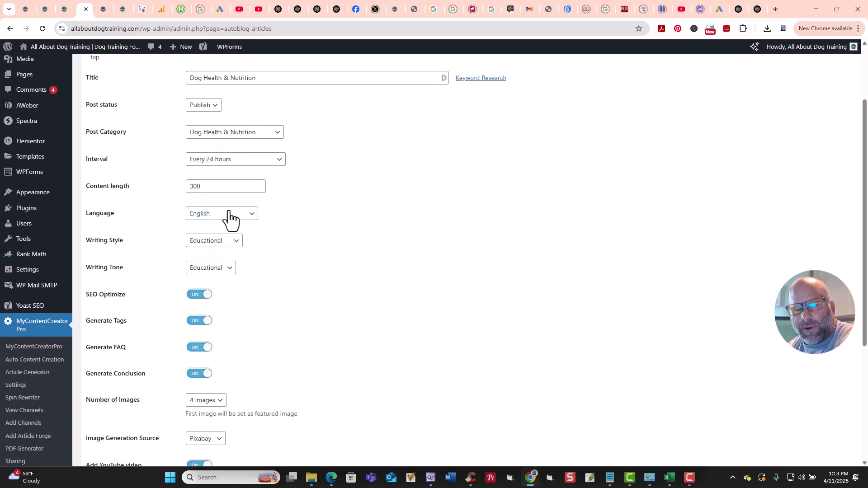
left_click(280, 161)
left_click(269, 176)
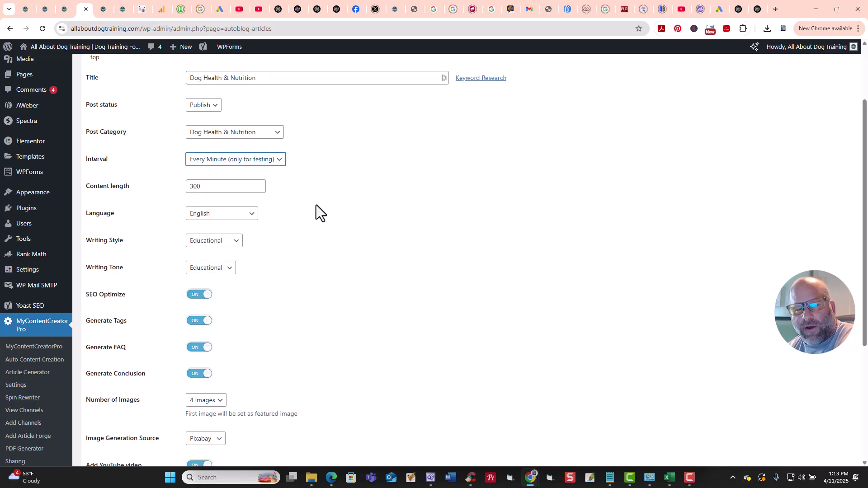
Schedule the Dog Health & Nutrition campaign and open the list of ChatGPT autoblogging campaigns
scroll(318, 270, "down", 1)
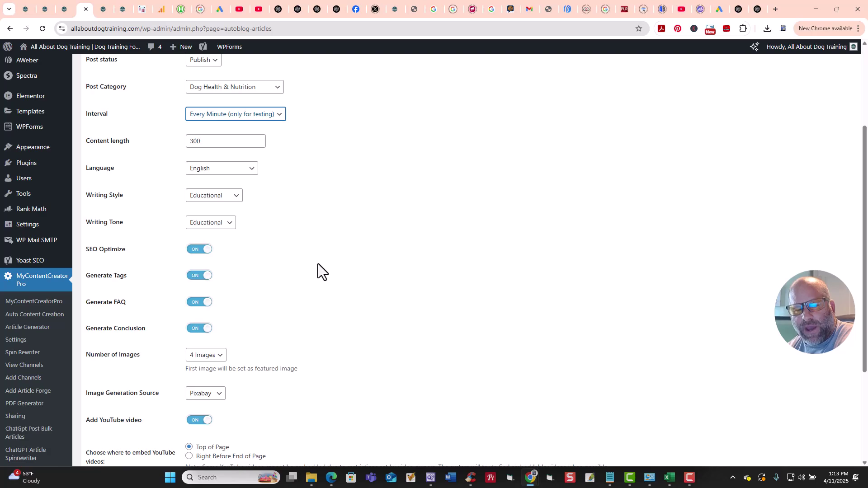
scroll(355, 320, "down", 3)
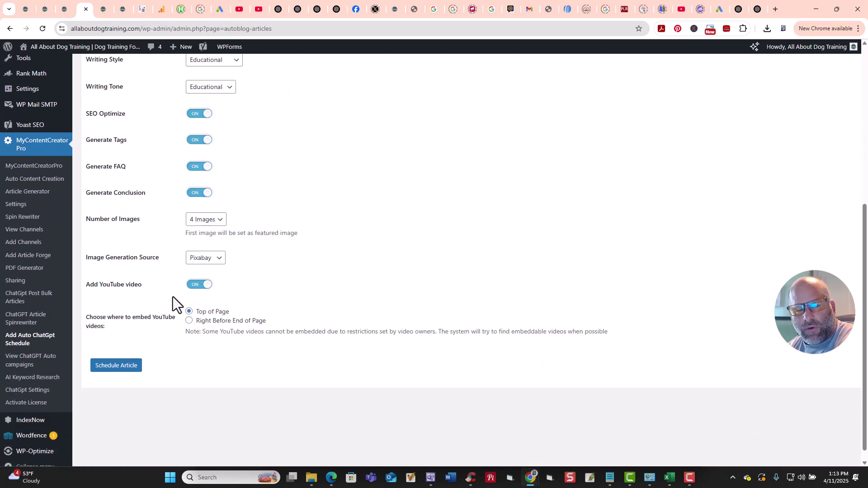
left_click(117, 366)
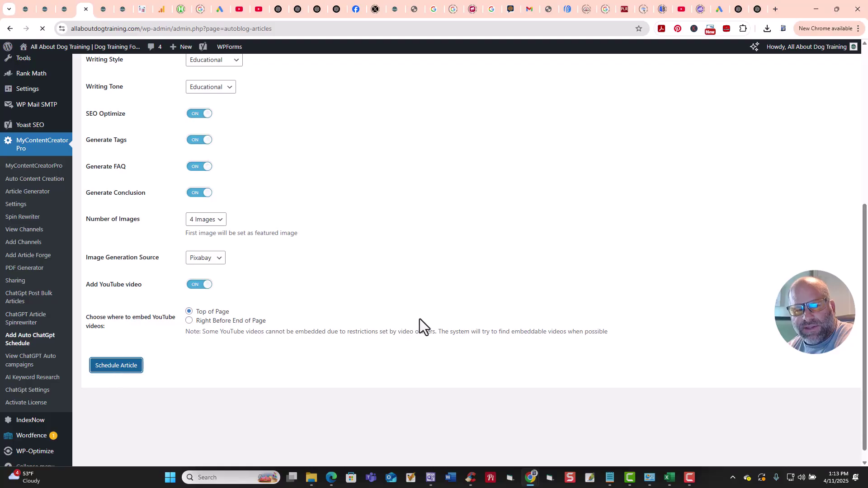
scroll(36, 312, "down", 6)
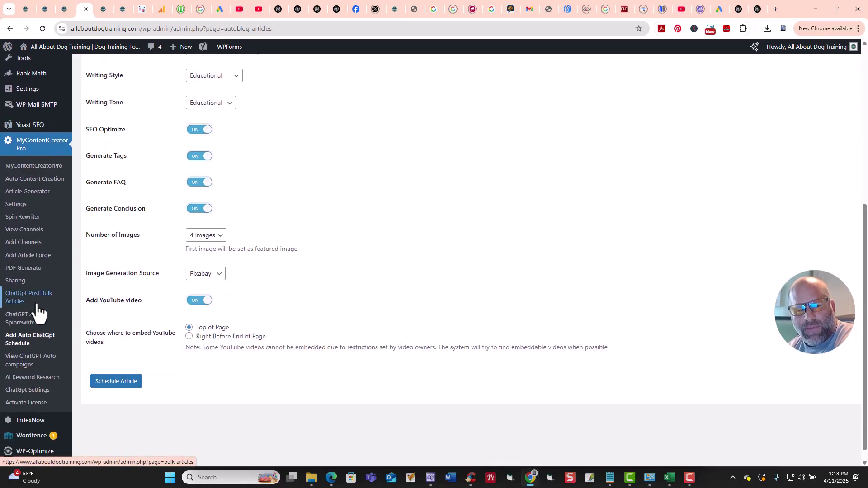
left_click(33, 362)
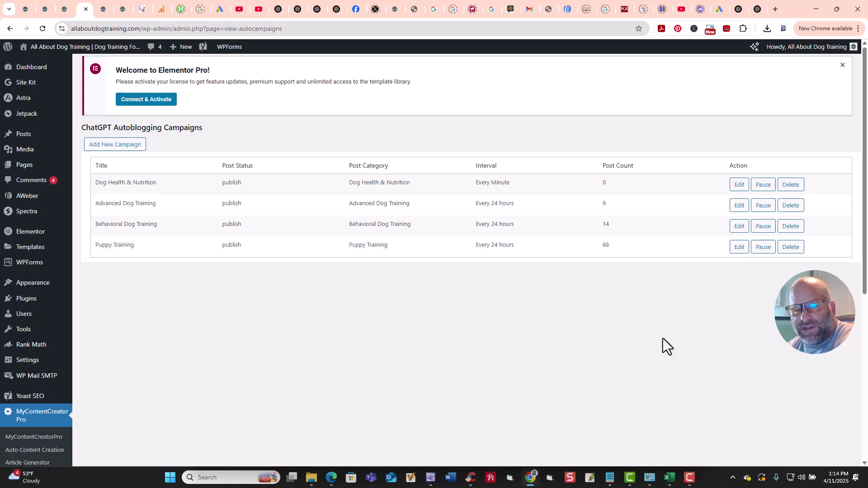
Open the blog post "Mastering Advanced Canine Training: Expert Tips Unleashed" and review its embedded video, images, section text, FAQs and conclusion
left_click(102, 9)
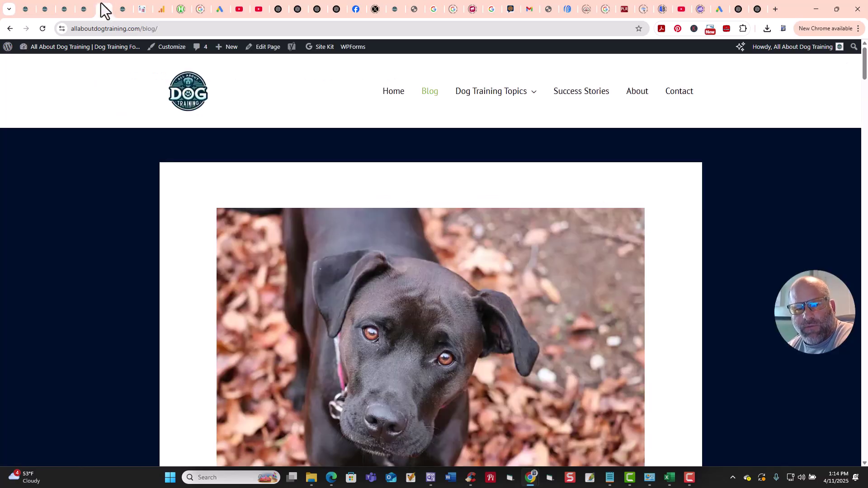
left_click(443, 305)
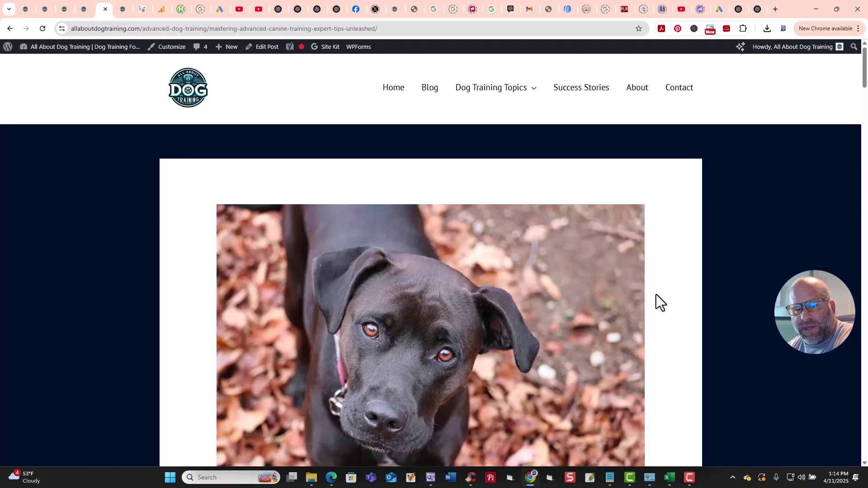
scroll(655, 294, "down", 10)
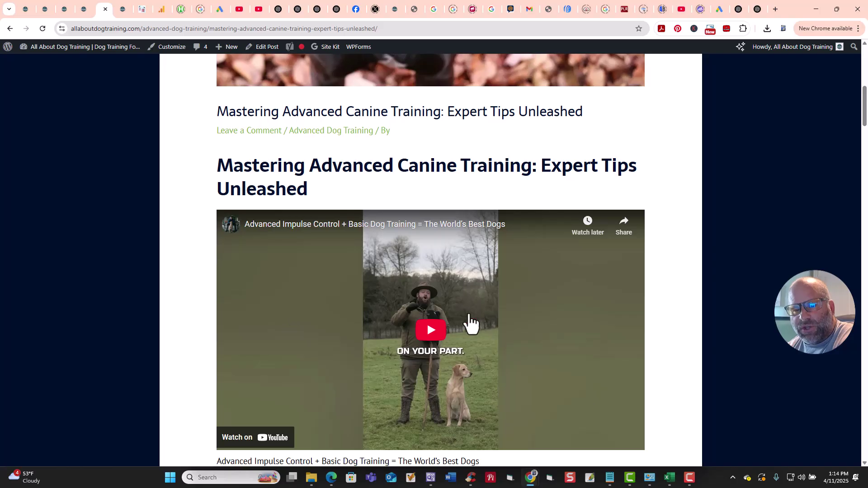
scroll(304, 279, "up", 2)
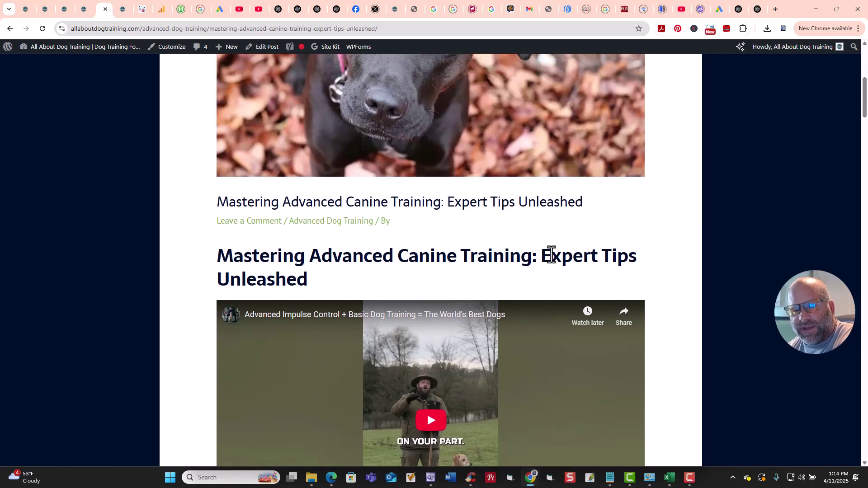
scroll(401, 251, "down", 1)
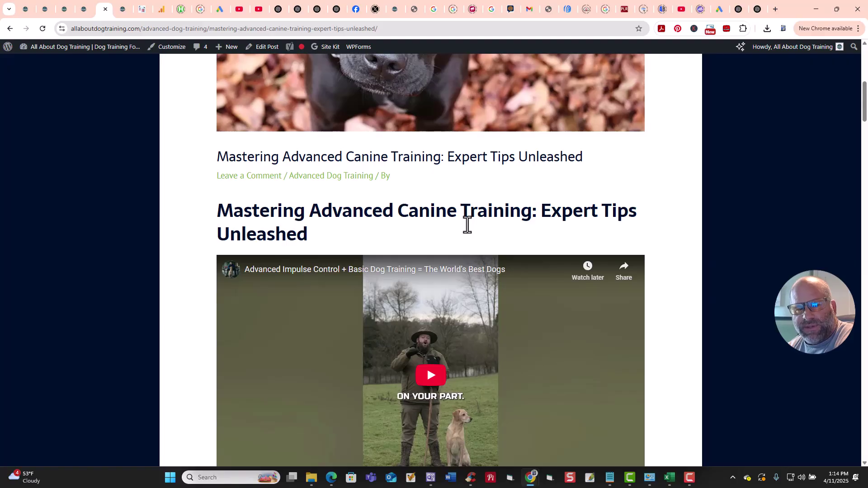
scroll(467, 224, "down", 2)
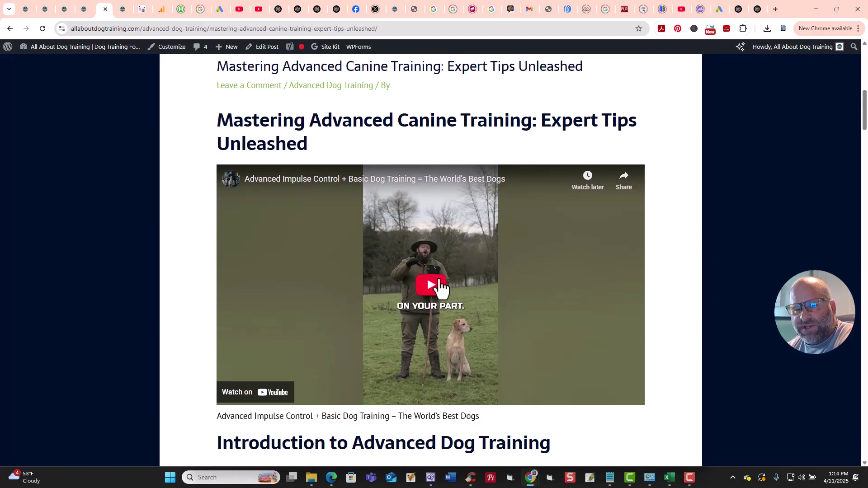
scroll(670, 282, "down", 10)
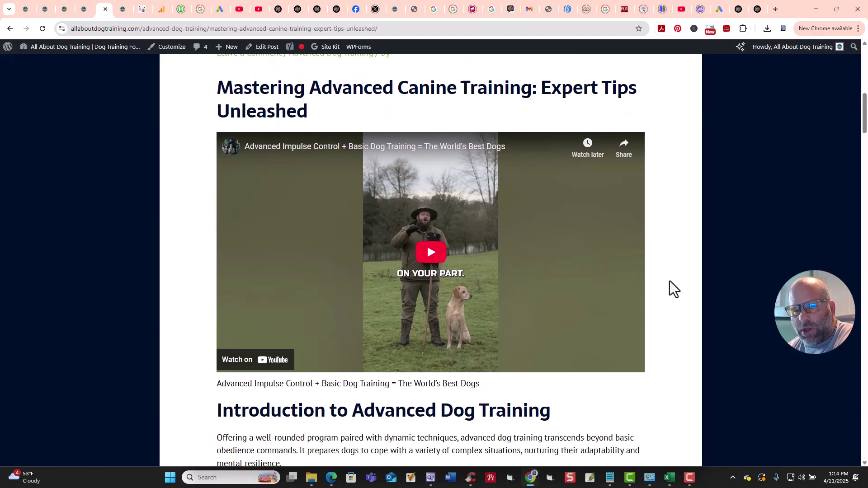
scroll(670, 281, "down", 10)
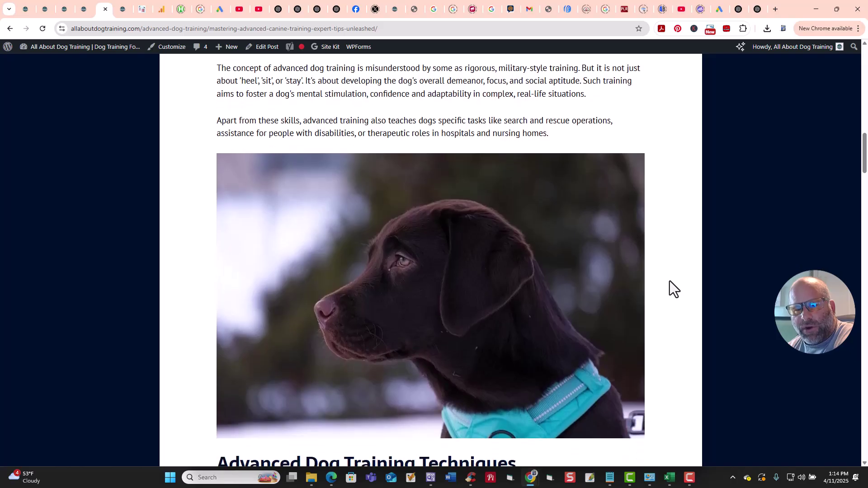
scroll(670, 282, "down", 10)
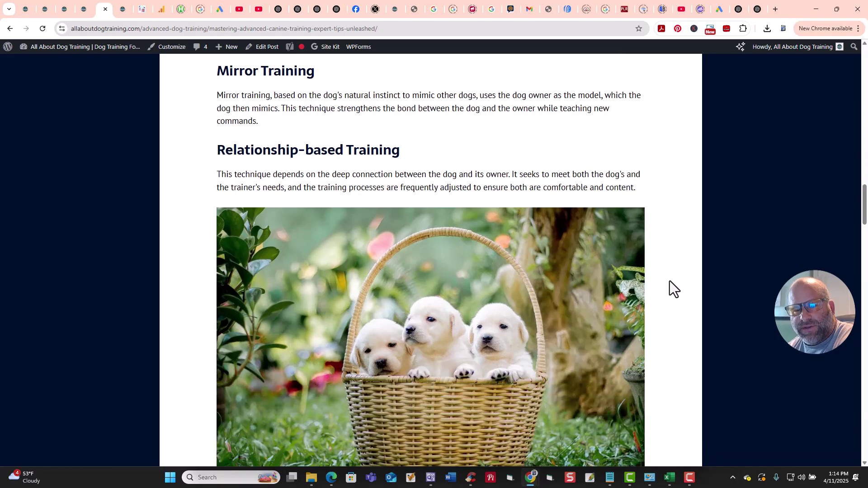
scroll(669, 280, "down", 13)
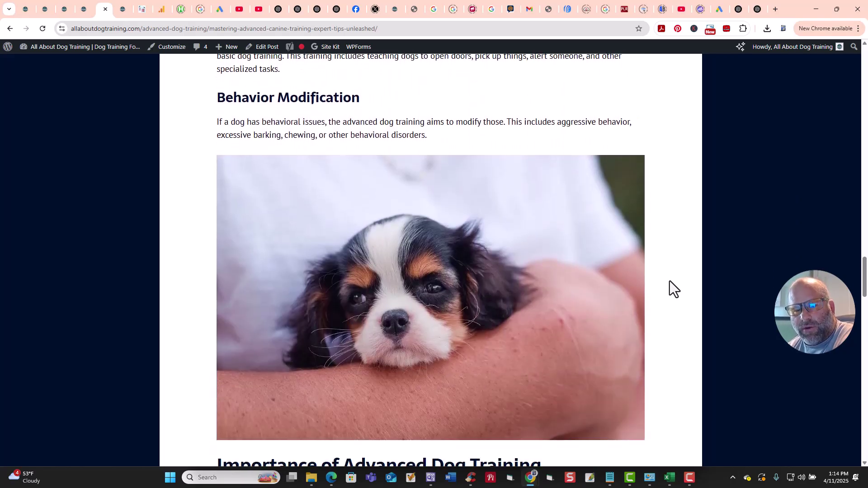
scroll(669, 281, "down", 9)
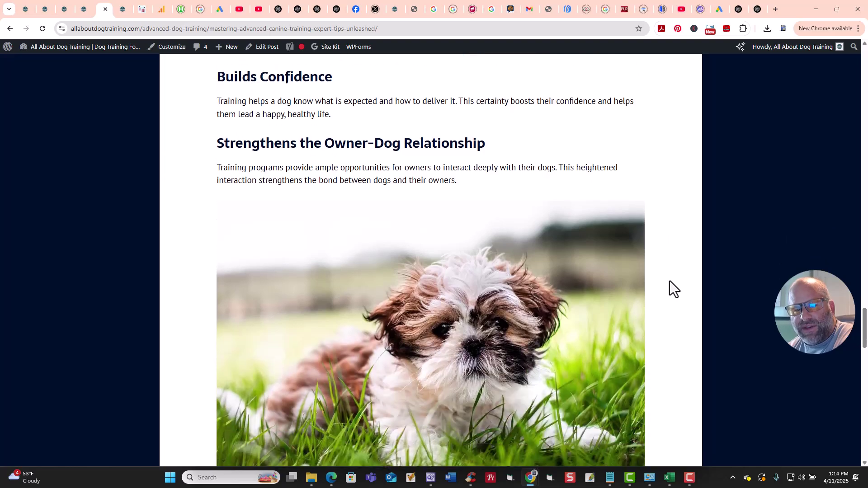
scroll(668, 280, "down", 2)
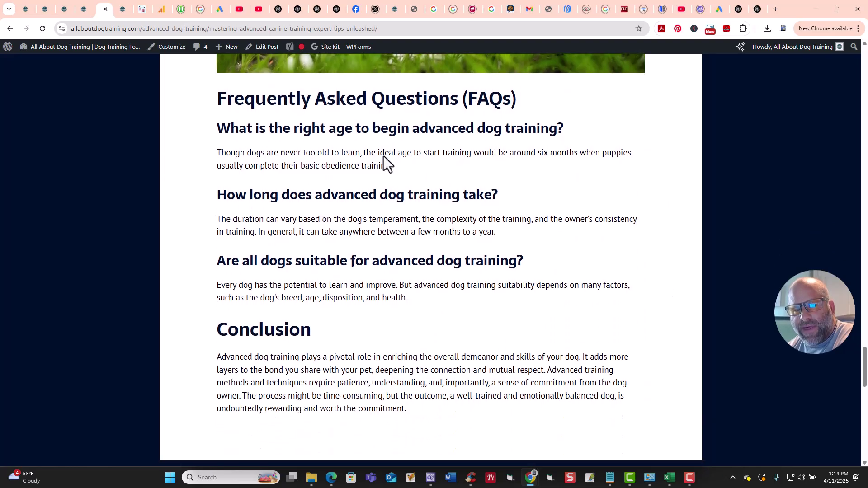
scroll(356, 278, "down", 3)
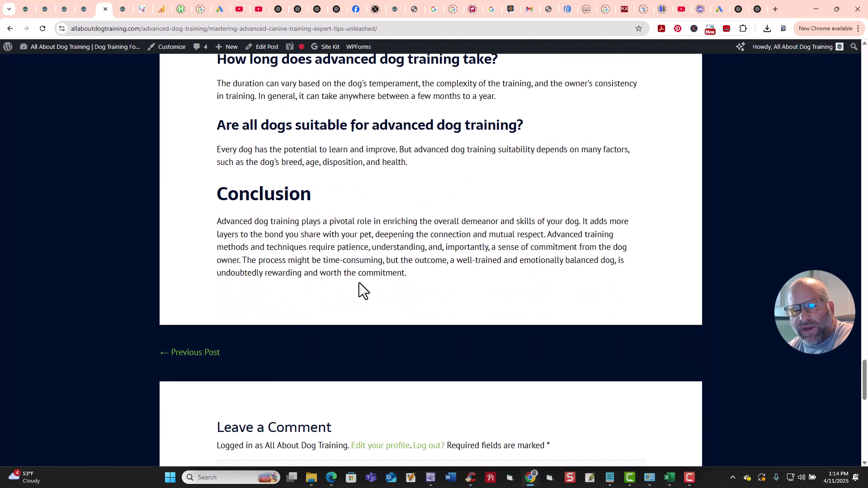
left_click_drag(864, 392, 853, 62)
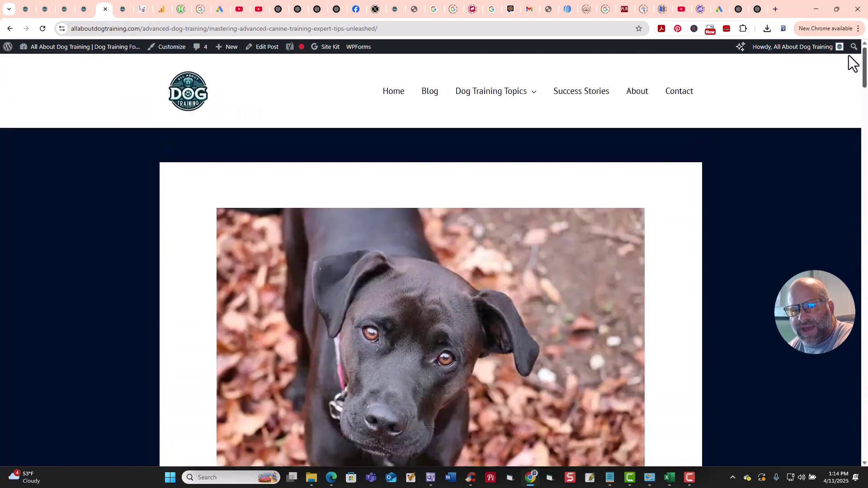
Return to the blog listing and open the post "Revolutionize Your Pet's Behavior with Dog Training Tips"
left_click(425, 99)
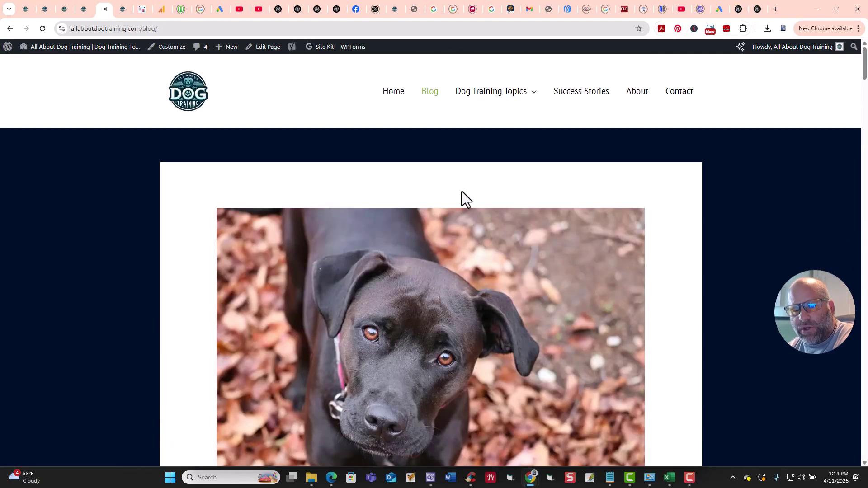
scroll(457, 233, "down", 9)
scroll(457, 235, "up", 8)
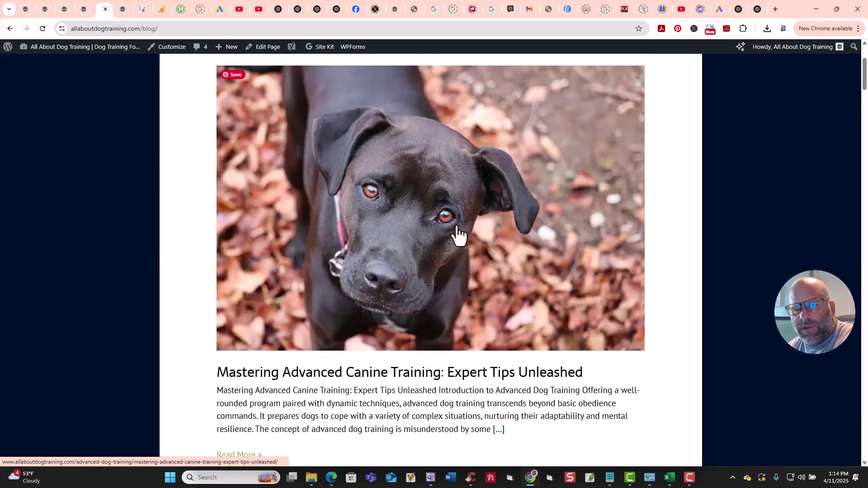
scroll(457, 235, "down", 3)
scroll(458, 235, "down", 9)
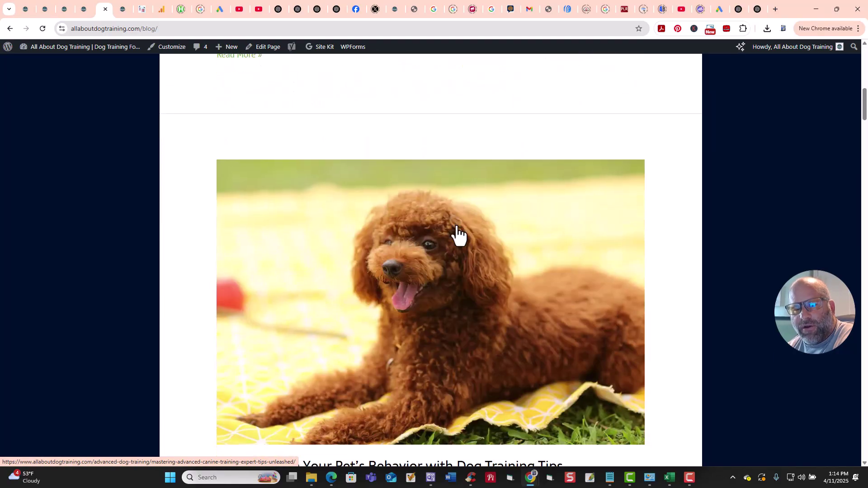
left_click(458, 235)
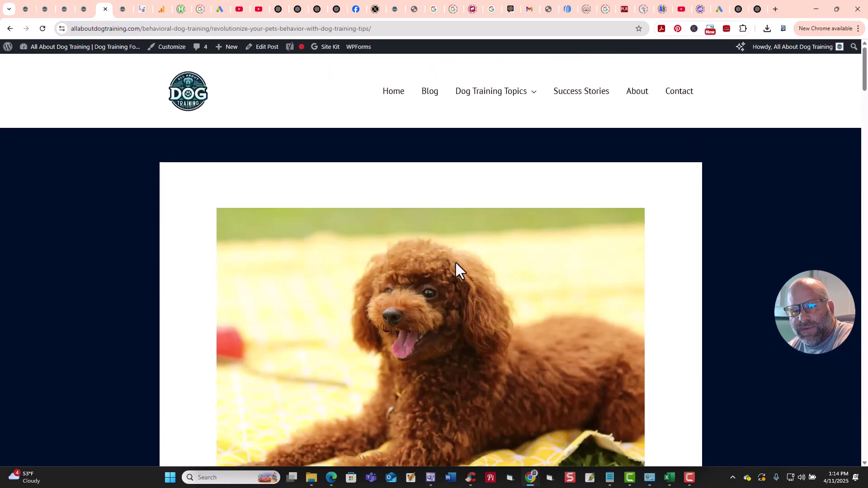
Review the behavior training post's embedded video, images, section text, FAQ and conclusion
scroll(455, 265, "down", 5)
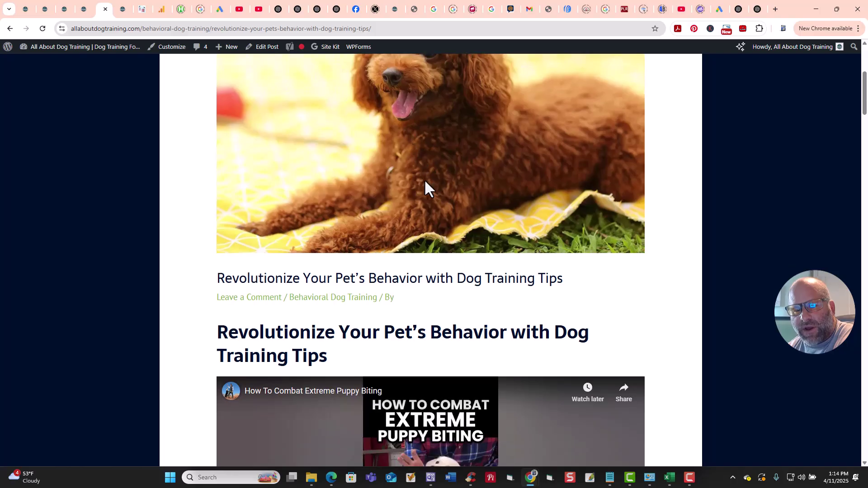
scroll(425, 188, "down", 4)
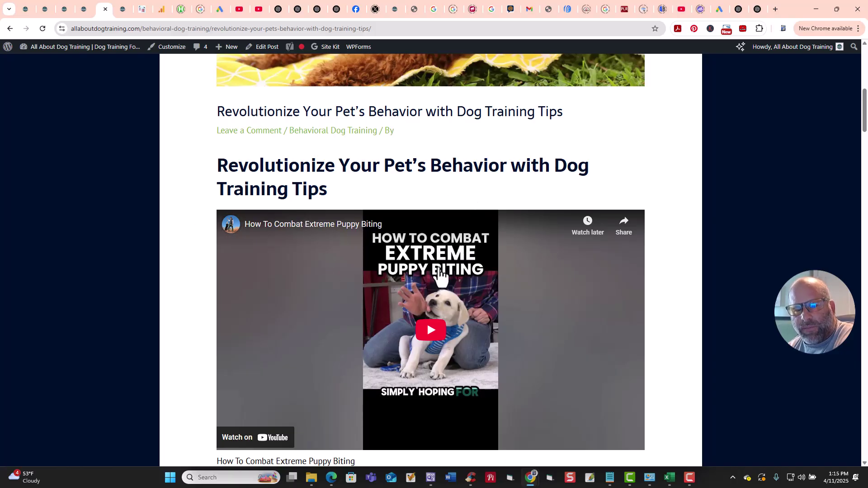
scroll(438, 277, "down", 8)
scroll(436, 242, "down", 9)
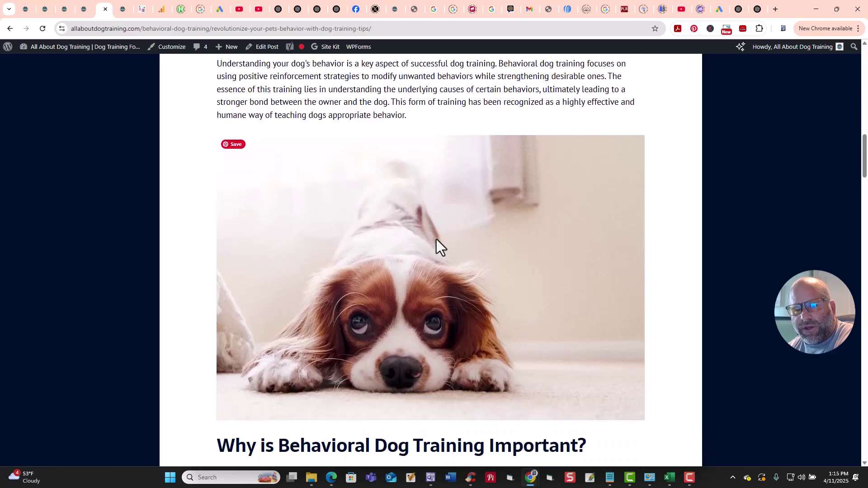
scroll(436, 243, "down", 13)
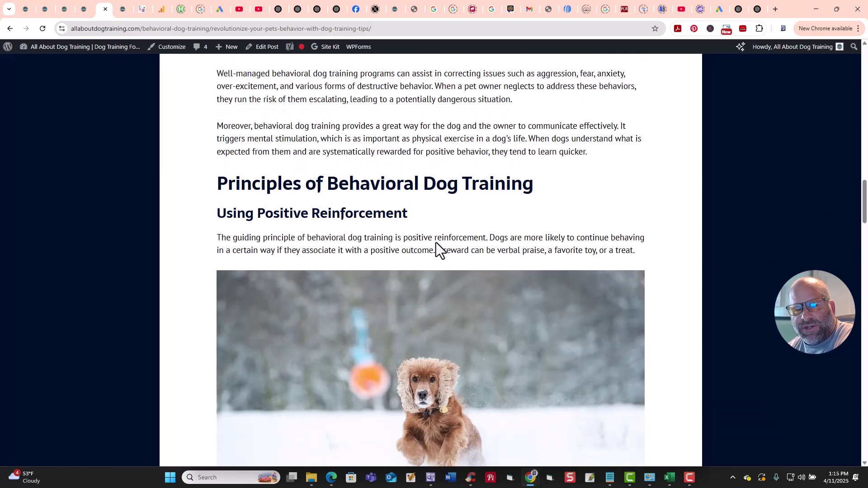
scroll(435, 242, "down", 12)
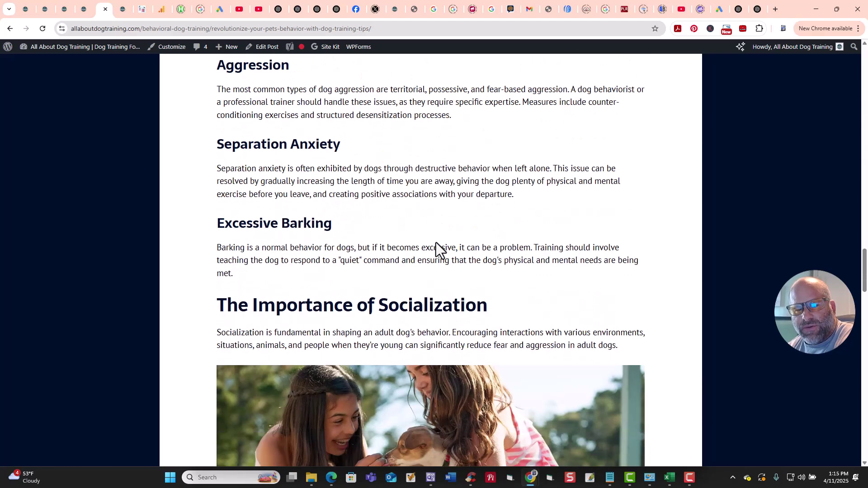
scroll(435, 242, "down", 14)
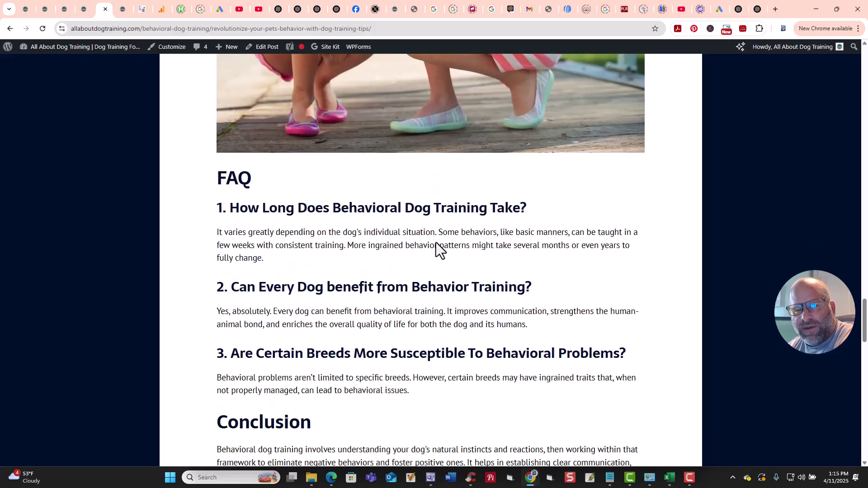
scroll(418, 241, "down", 3)
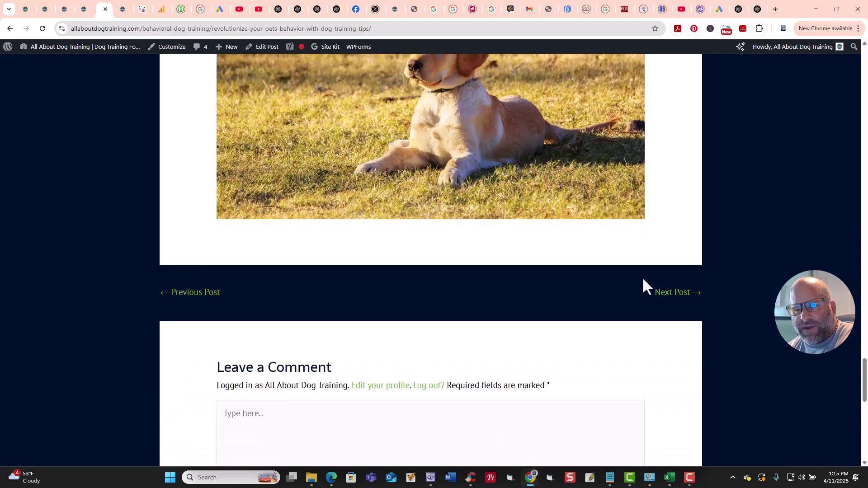
left_click_drag(863, 370, 843, 53)
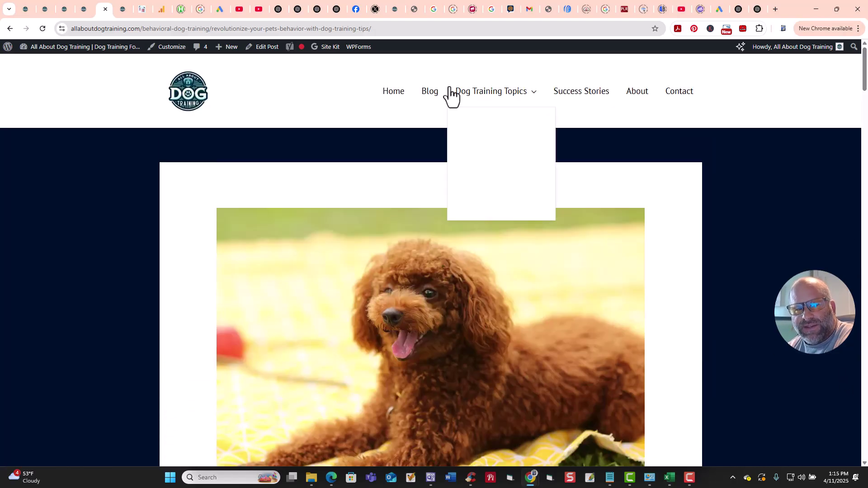
Check the ChatGPT autoblogging campaigns list and reload the blog listing to look for newly published posts
left_click(430, 96)
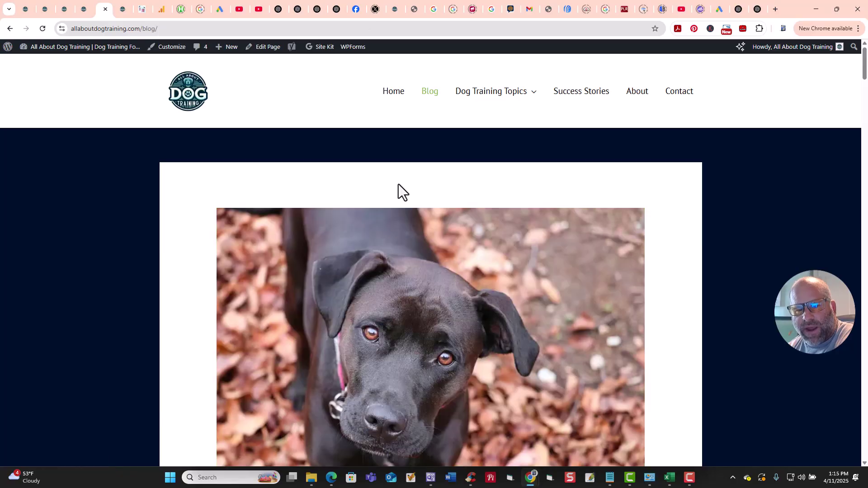
left_click(84, 9)
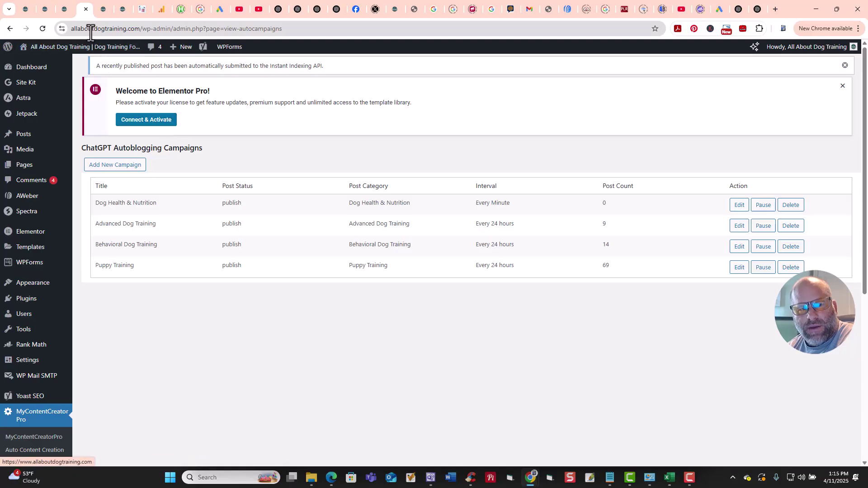
left_click(106, 12)
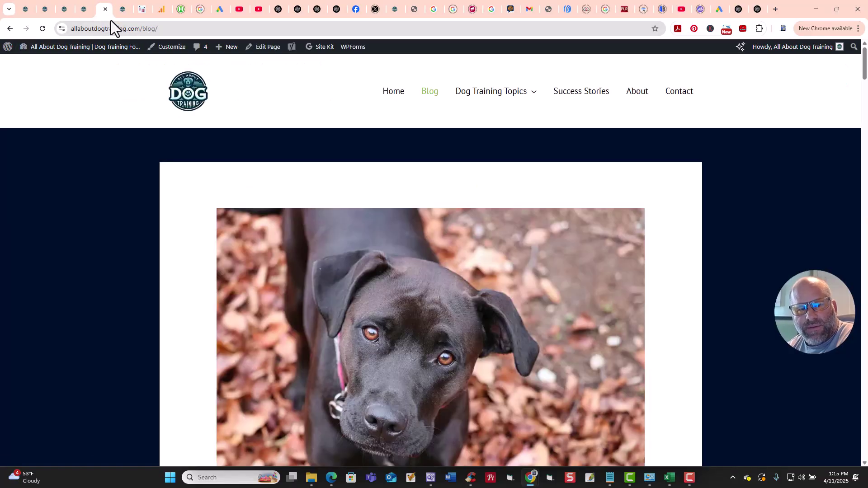
left_click(427, 96)
scroll(497, 253, "down", 3)
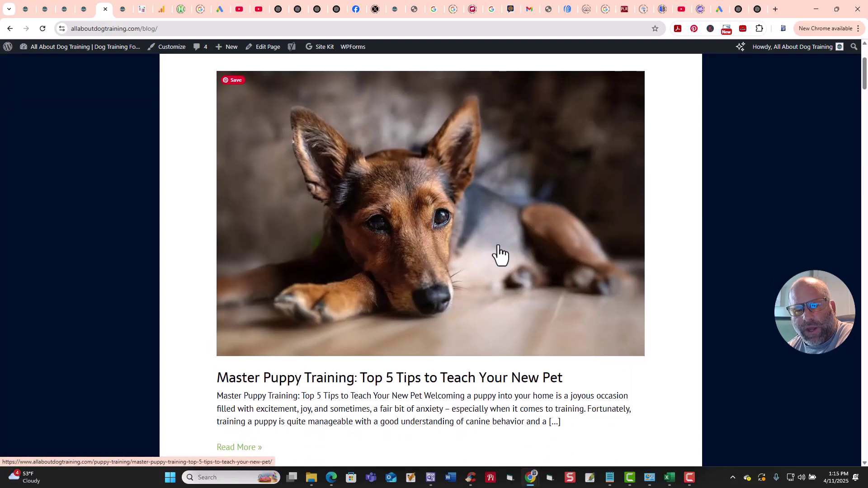
scroll(499, 255, "down", 4)
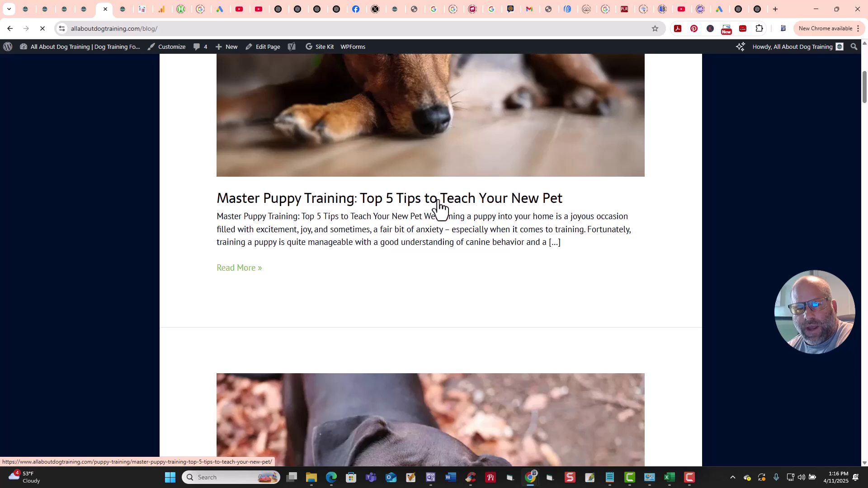
Open the post "Master Puppy Training: Top 5 Tips to Teach Your New Pet" and review its embedded video, images, training sections and conclusion
left_click(442, 201)
scroll(506, 278, "down", 5)
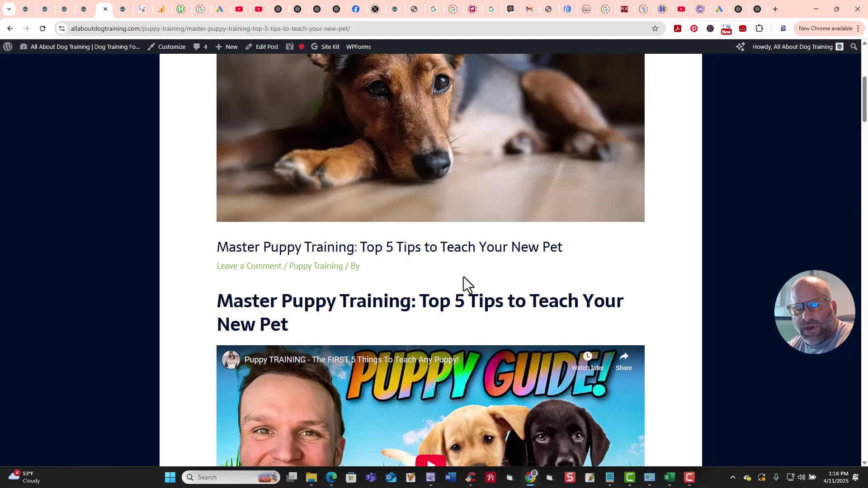
scroll(462, 277, "down", 2)
scroll(463, 276, "down", 7)
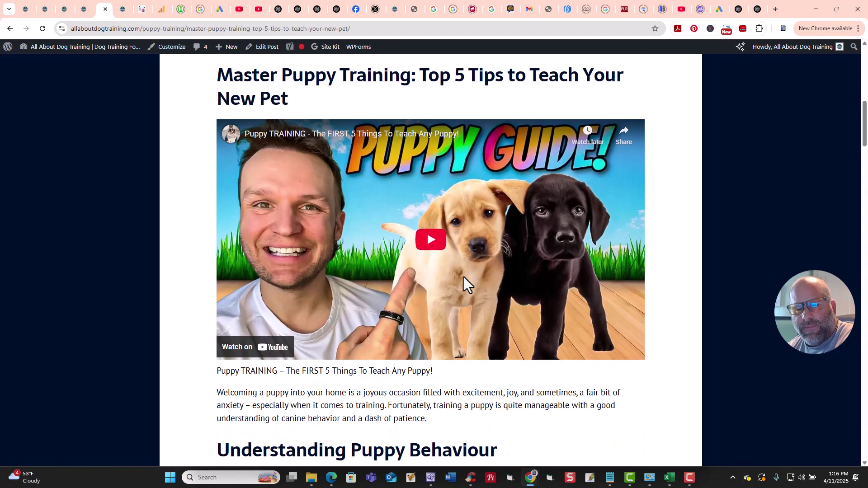
scroll(463, 276, "down", 7)
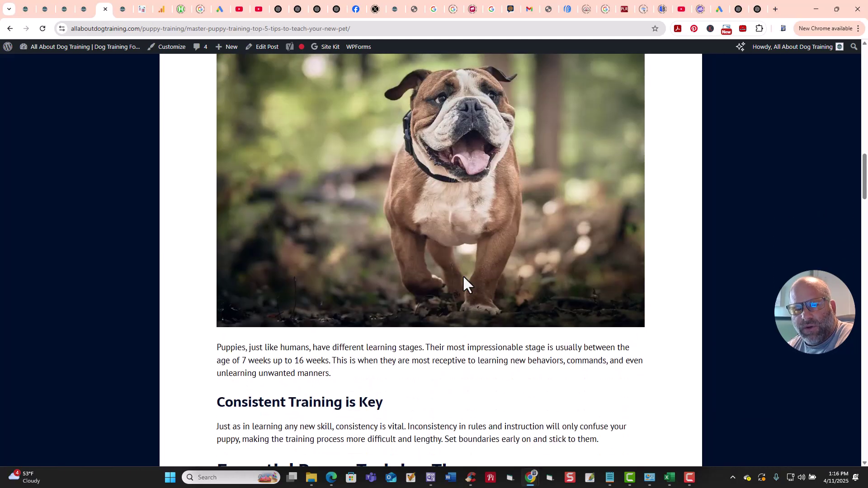
scroll(463, 274, "up", 8)
scroll(460, 279, "up", 4)
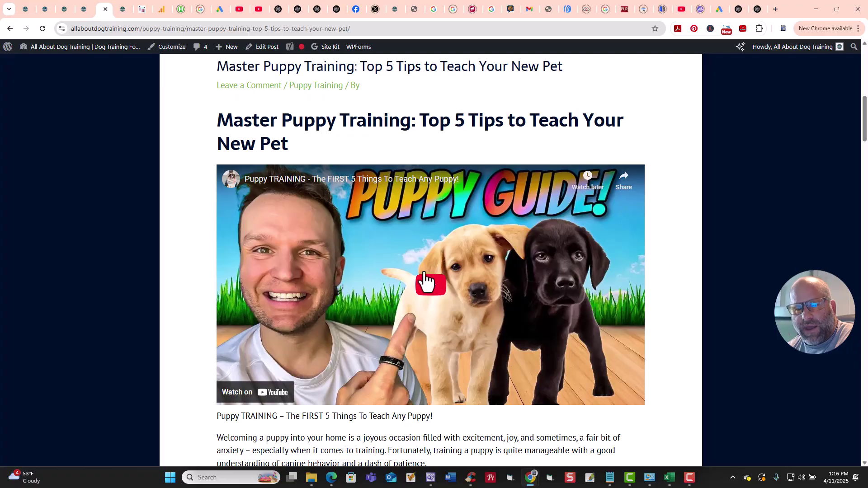
scroll(507, 271, "down", 4)
scroll(507, 272, "down", 12)
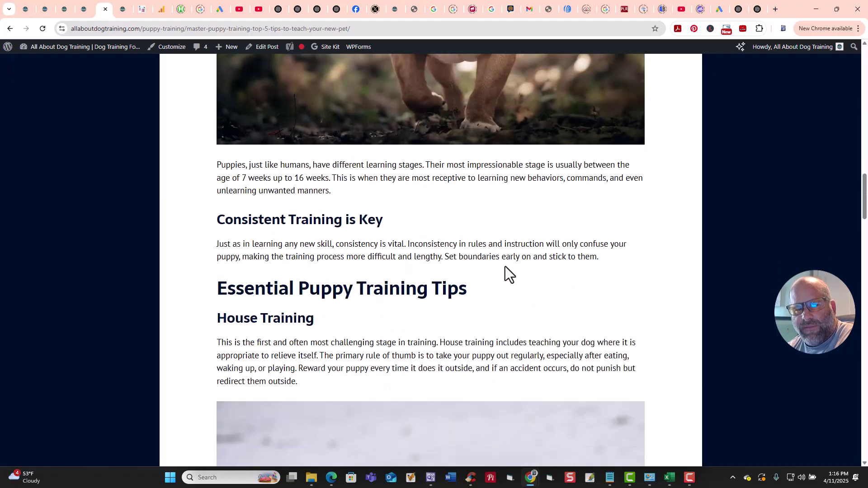
scroll(505, 267, "down", 6)
scroll(505, 267, "down", 15)
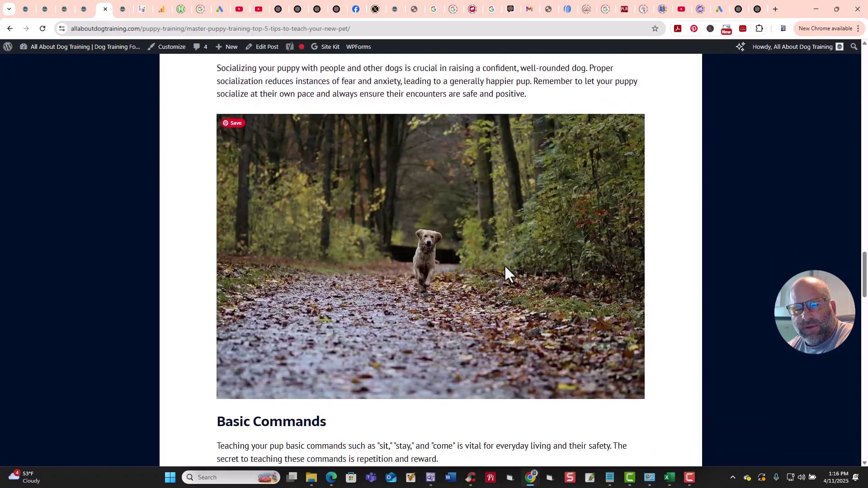
scroll(506, 267, "down", 10)
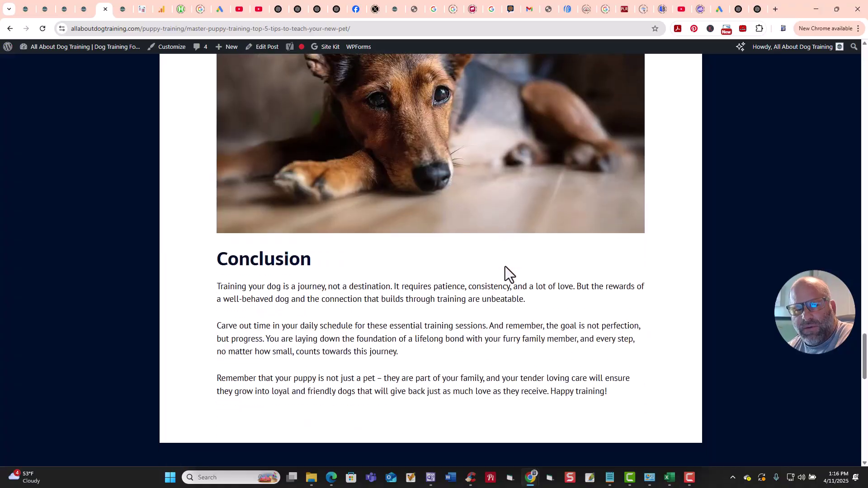
left_click_drag(864, 371, 846, 60)
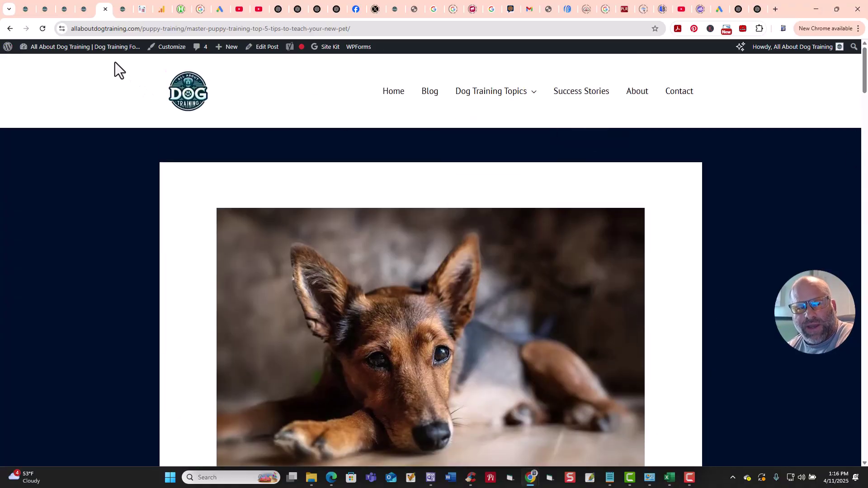
Return to the blog listing and check the newest entries again
left_click(432, 95)
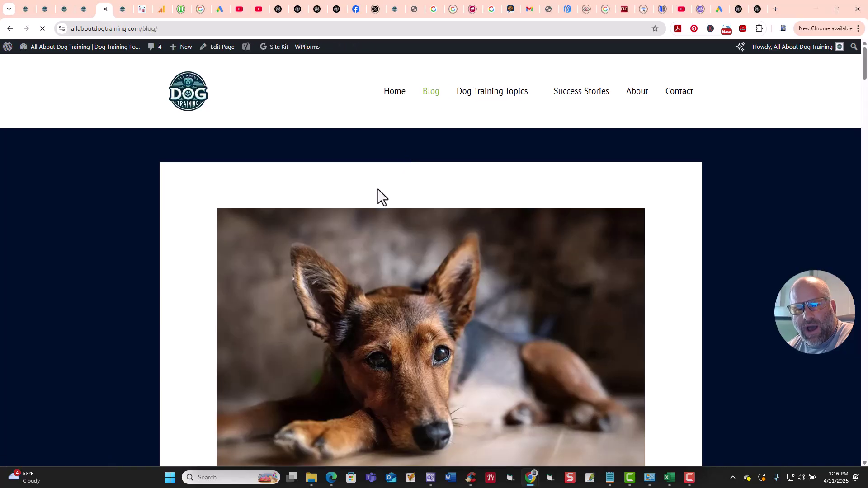
scroll(378, 189, "down", 9)
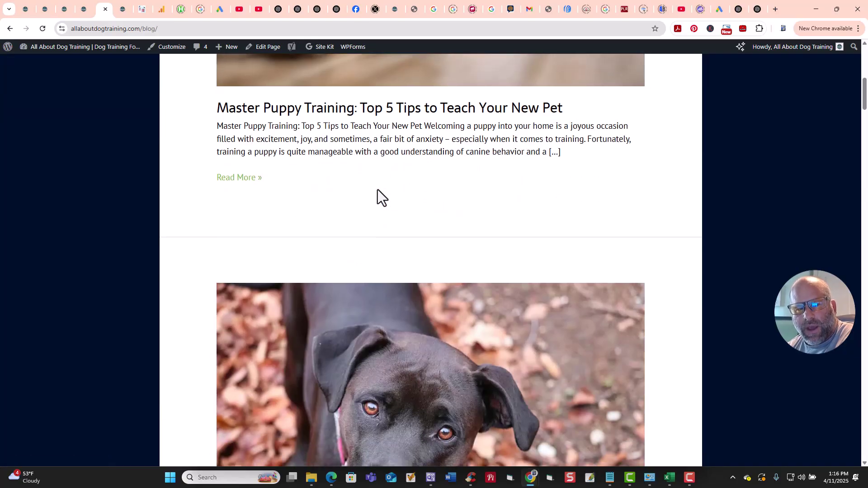
scroll(378, 188, "up", 4)
scroll(378, 189, "up", 5)
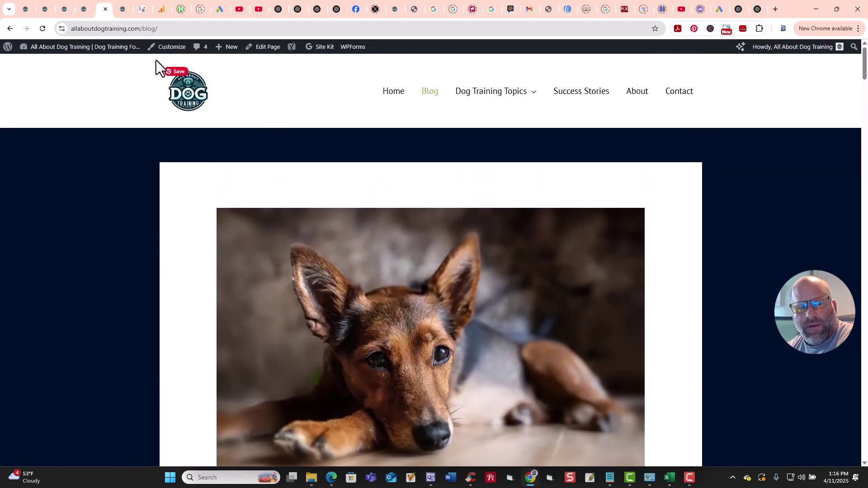
Open the site's Site Kit dashboard and examine the key metrics, visitor chart and traffic channel breakdown for the last 28 days
left_click(85, 9)
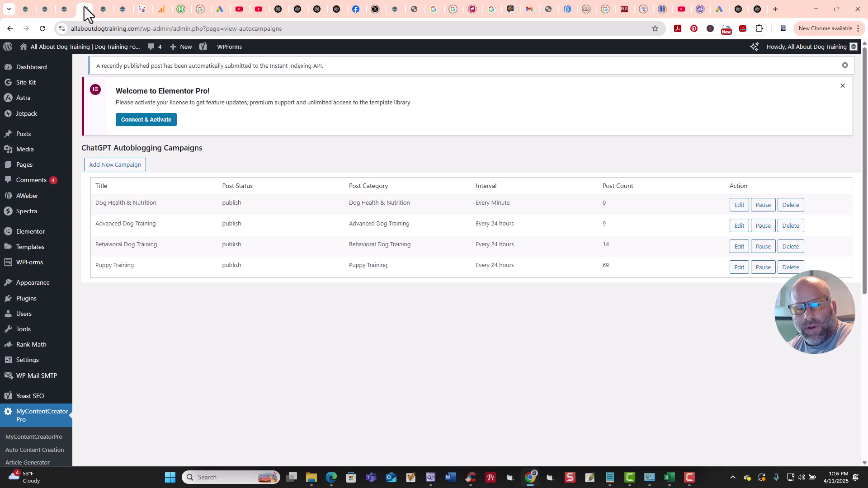
left_click(64, 9)
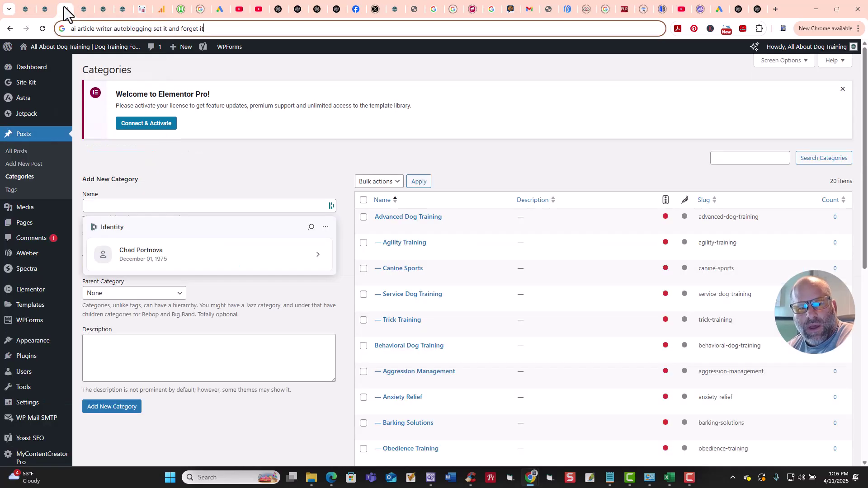
left_click(44, 9)
left_click(25, 10)
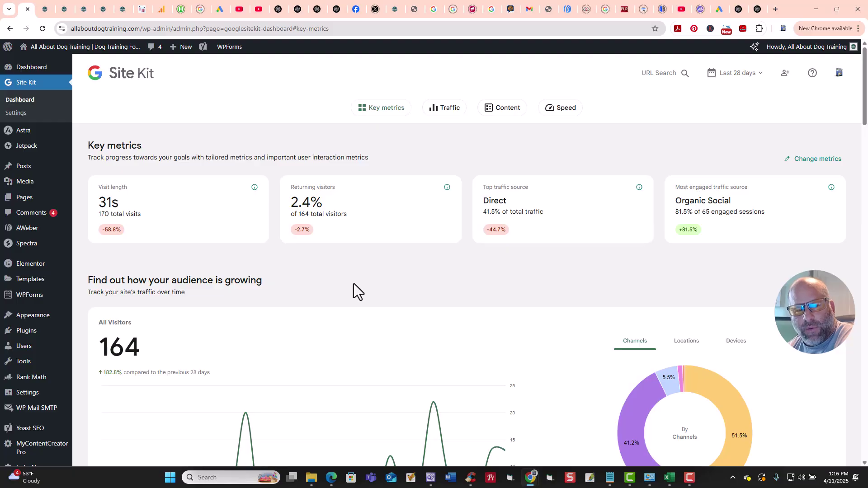
left_click(20, 100)
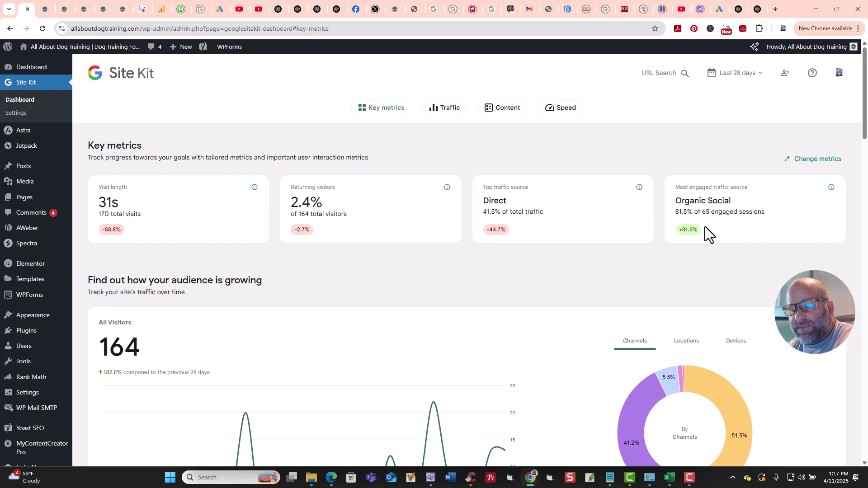
scroll(707, 232, "down", 4)
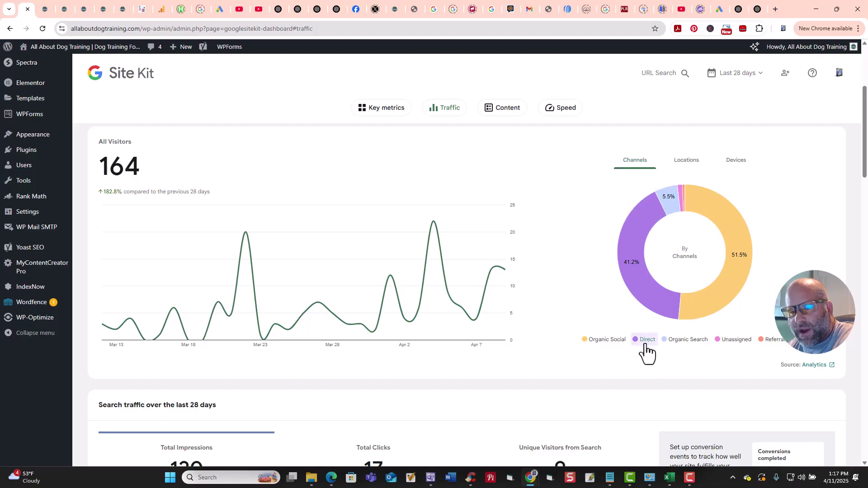
mouse_move(635, 236)
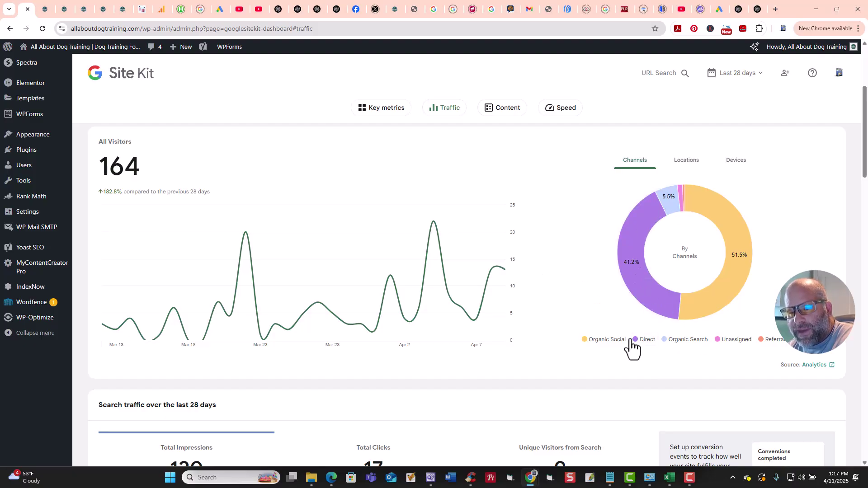
mouse_move(733, 254)
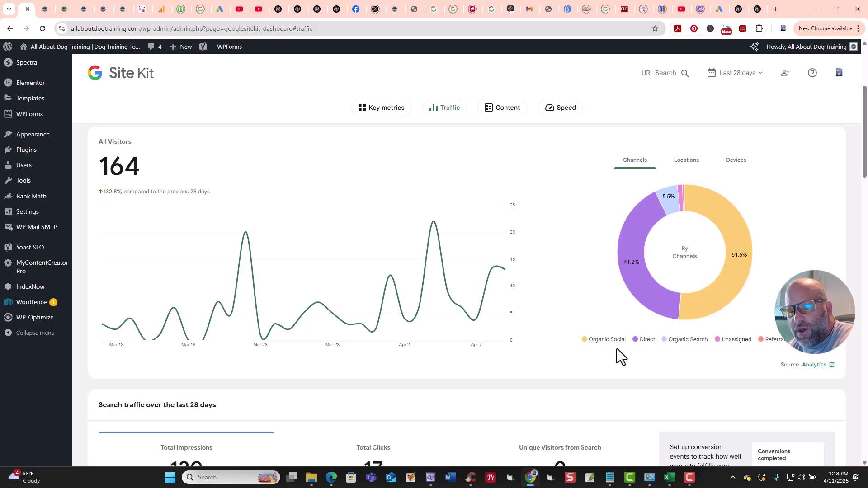
Compare the key metrics with the visitor chart, the channel breakdown and the search traffic totals in the Site Kit dashboard
scroll(618, 346, "up", 4)
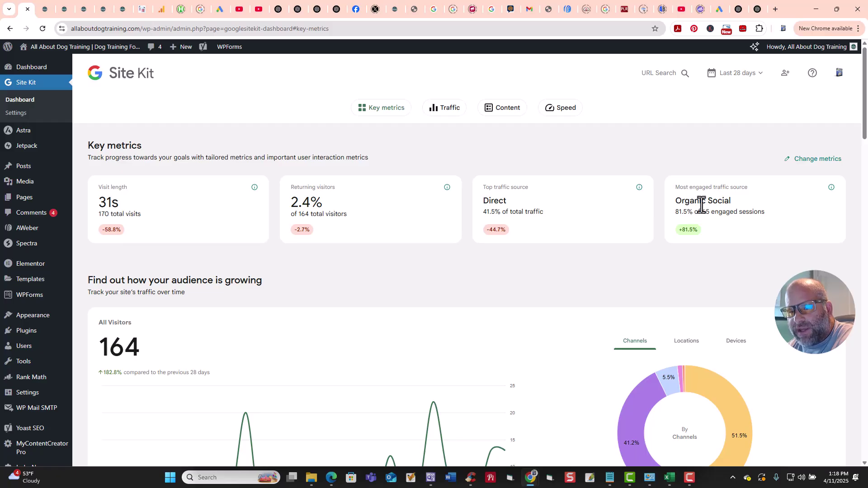
scroll(739, 226, "down", 3)
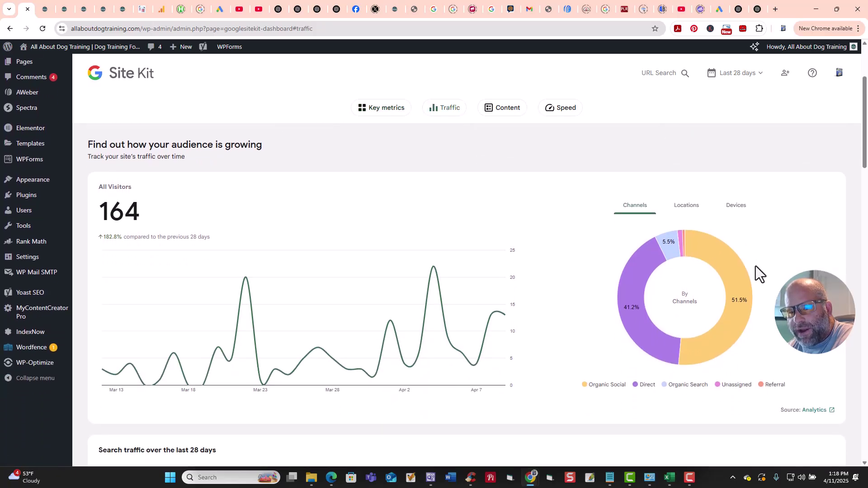
mouse_move(619, 268)
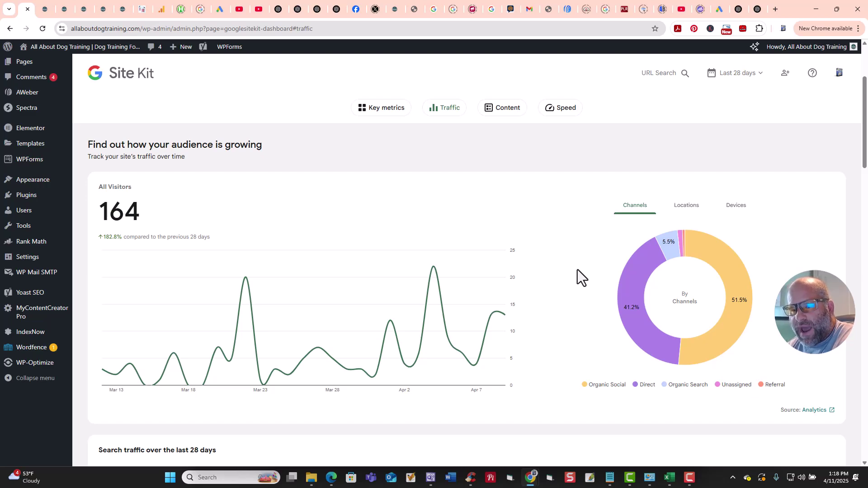
scroll(577, 270, "down", 2)
scroll(576, 269, "down", 2)
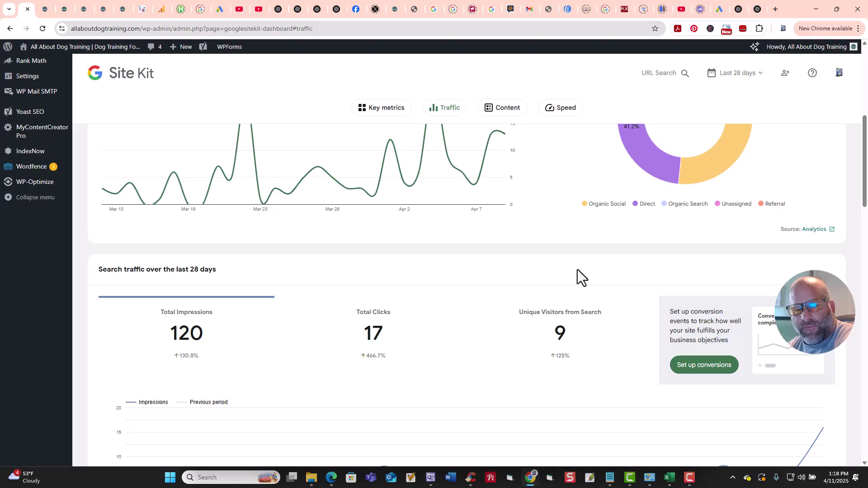
scroll(434, 312, "down", 1)
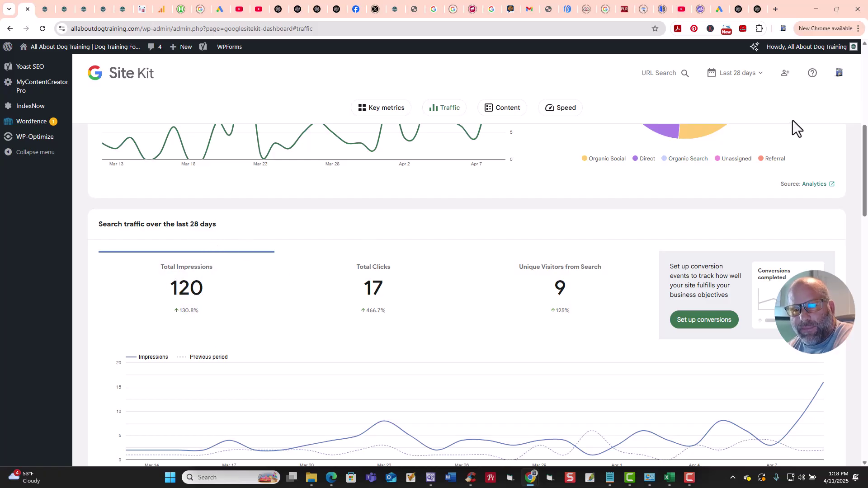
Check the available date ranges and examine the search impressions chart against the all-visitors chart for the last 28 days
left_click(759, 76)
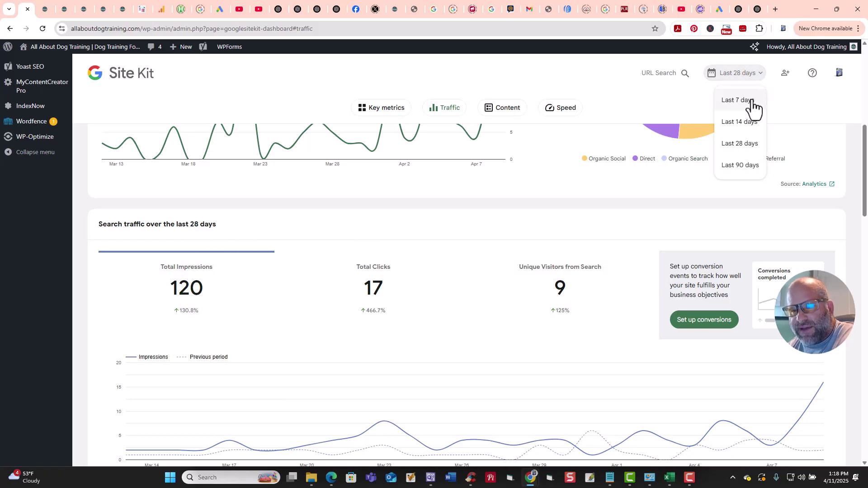
left_click(410, 221)
scroll(203, 310, "down", 1)
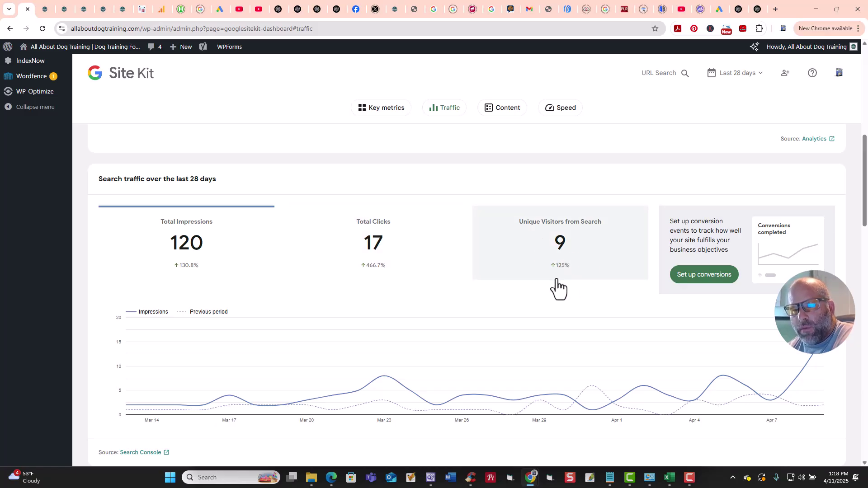
scroll(556, 279, "down", 2)
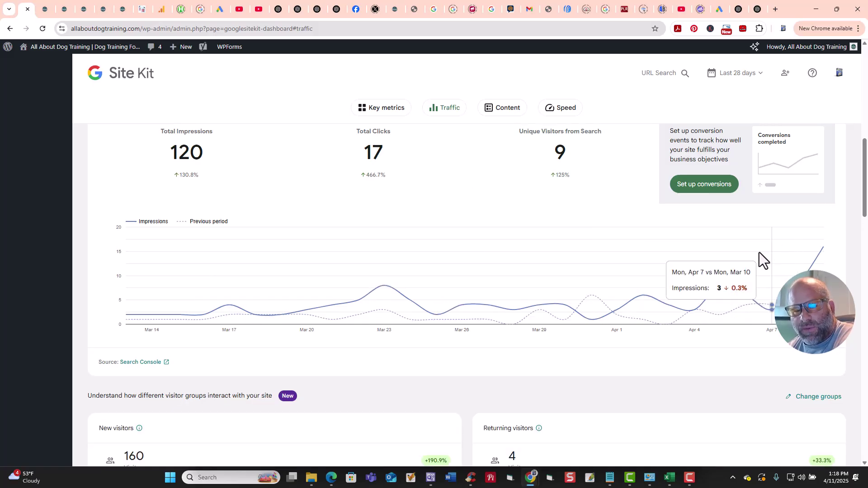
scroll(736, 272, "up", 8)
scroll(486, 302, "down", 11)
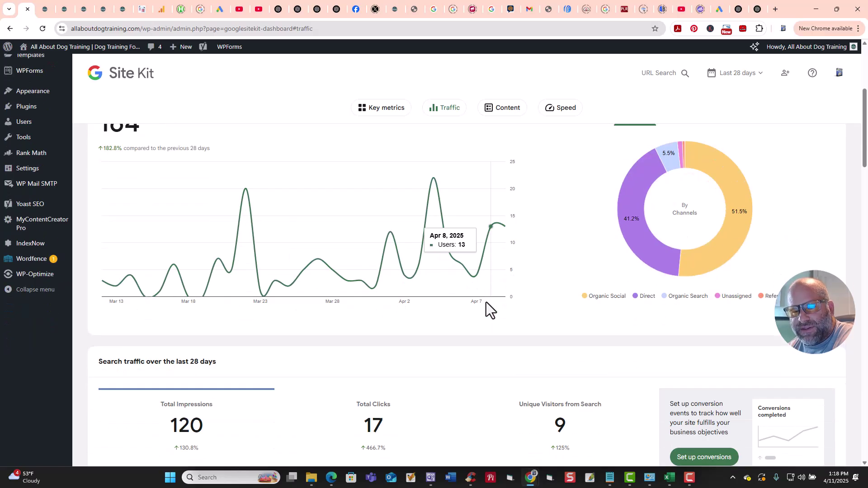
Examine the new and returning visitor groups, the top search queries and the top content, and return to the key metrics
scroll(487, 302, "down", 1)
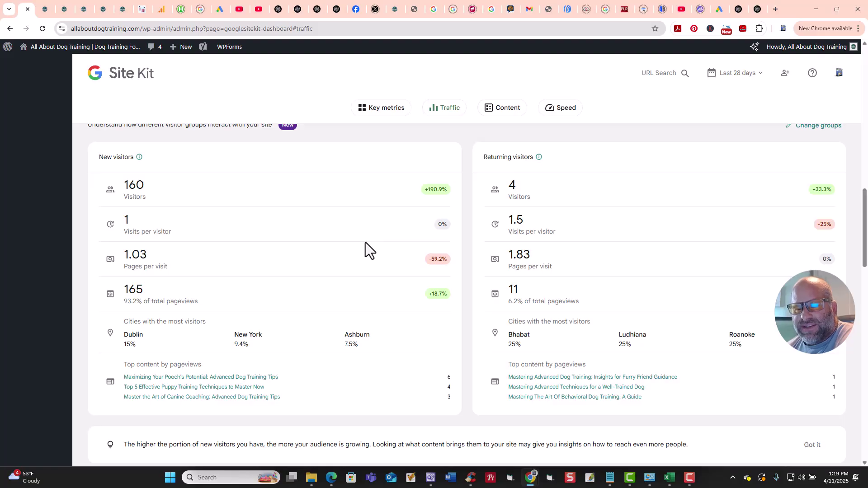
scroll(420, 254, "down", 3)
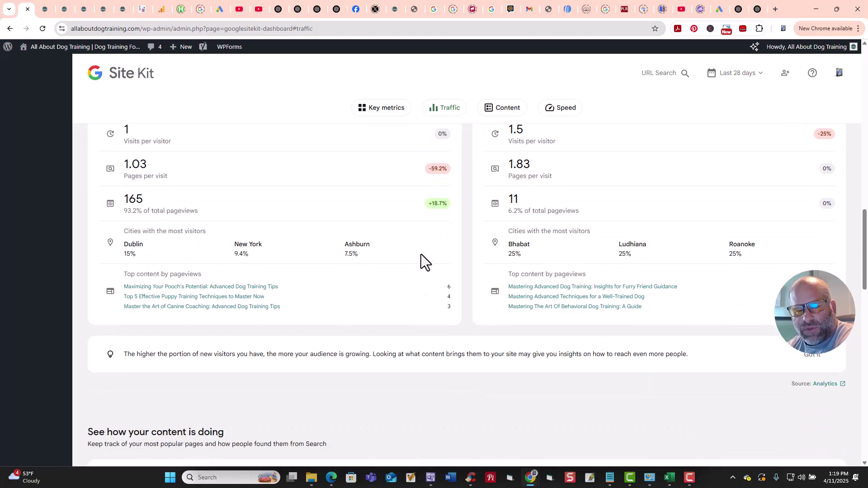
scroll(421, 262, "down", 3)
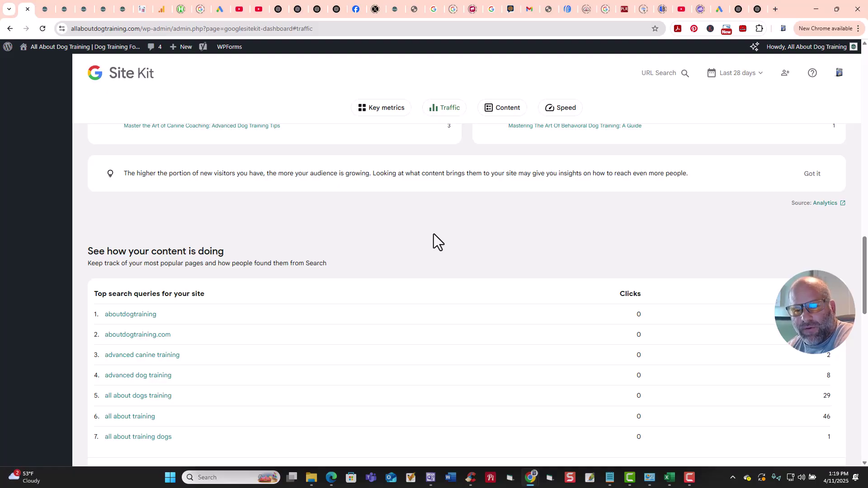
scroll(433, 234, "down", 2)
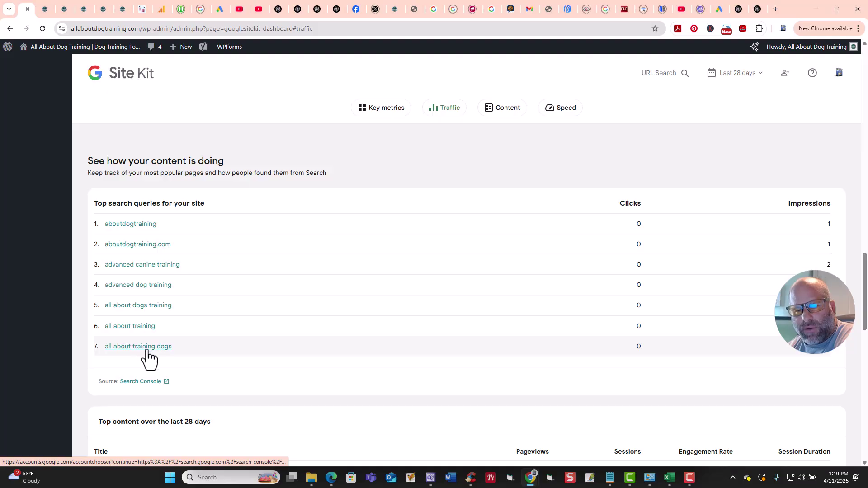
scroll(414, 338, "down", 3)
scroll(412, 335, "up", 15)
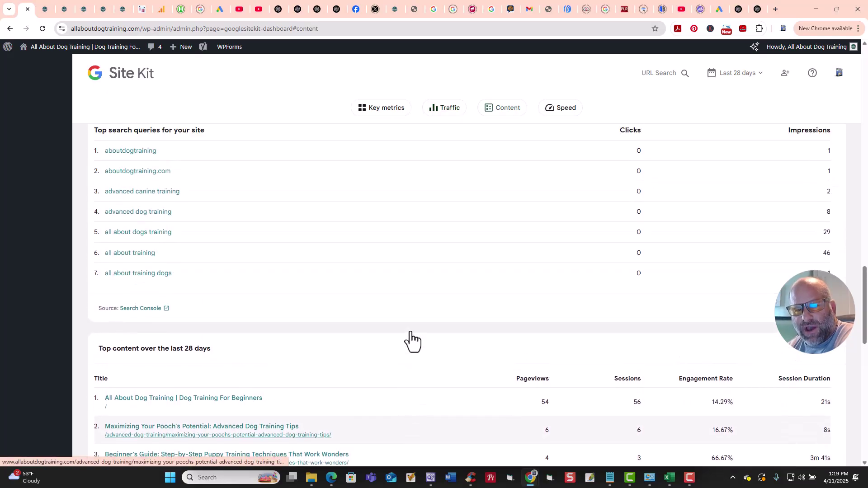
scroll(410, 330, "up", 20)
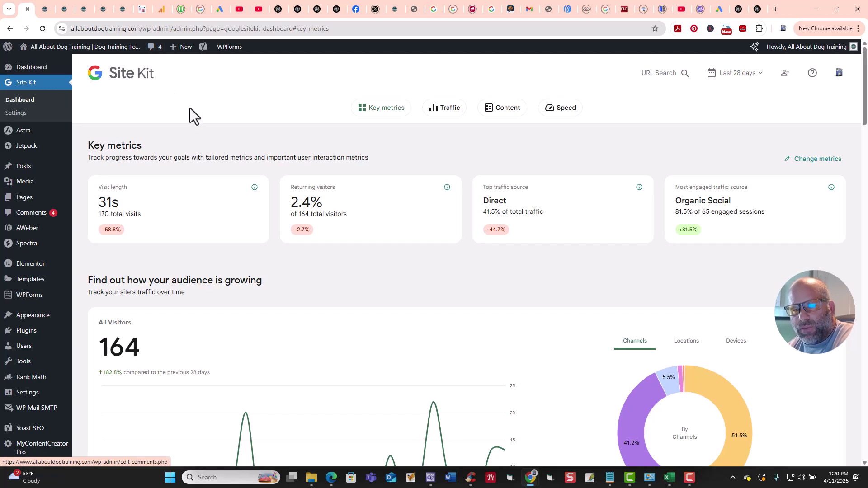
From My Content Creator Pro's contact page, open the help desk's support request form for Mycontentcreatorpro.com, and return to the site's home page
left_click(143, 11)
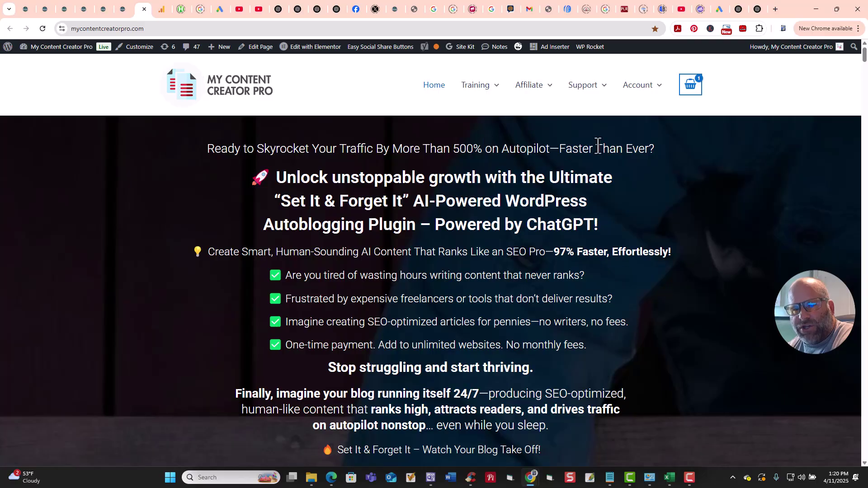
mouse_move(601, 105)
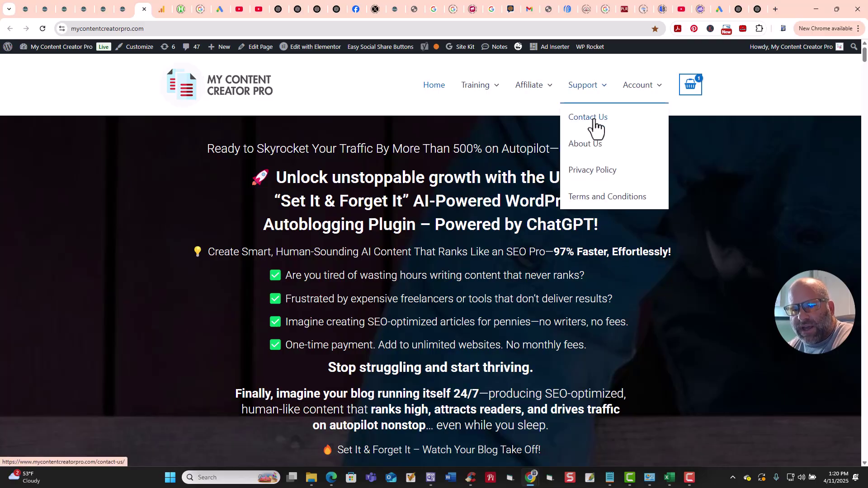
left_click(592, 120)
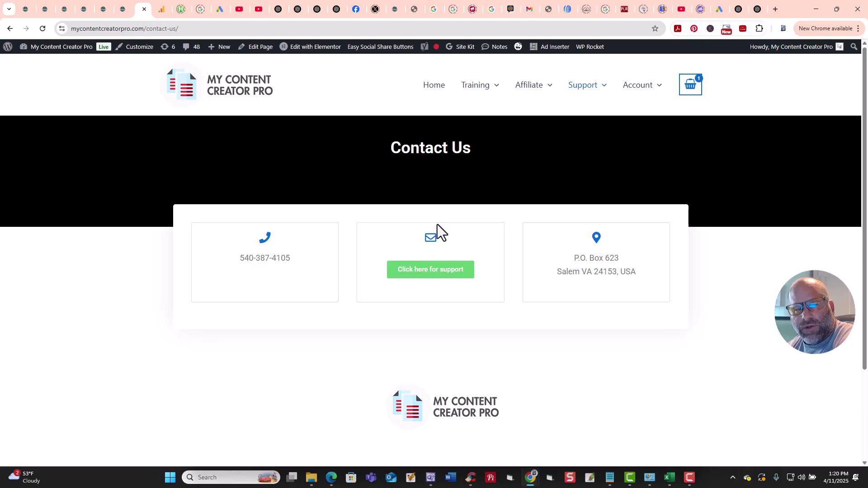
left_click(427, 273)
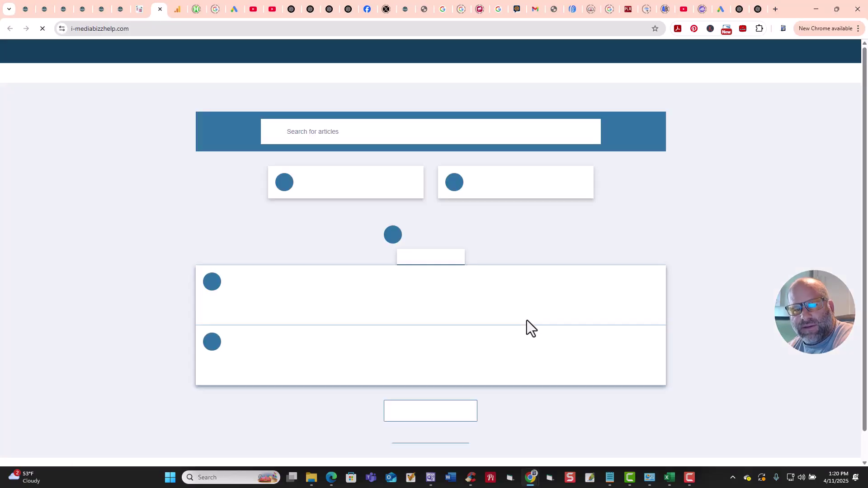
left_click(332, 185)
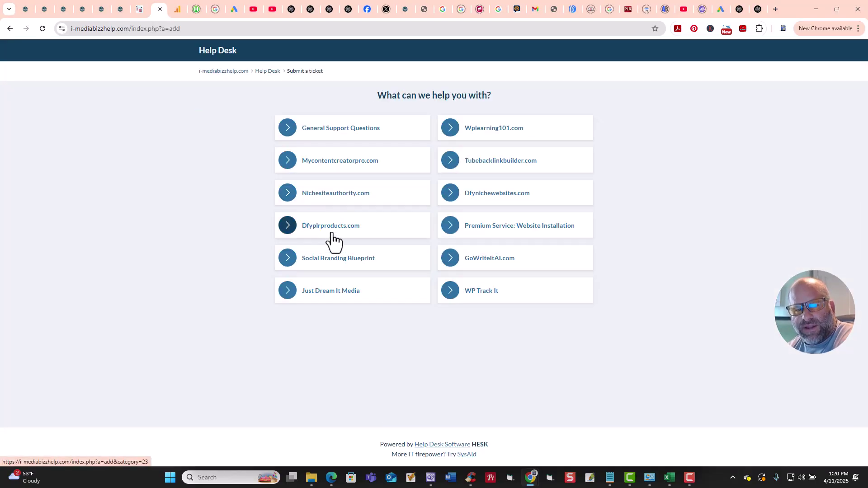
left_click(355, 166)
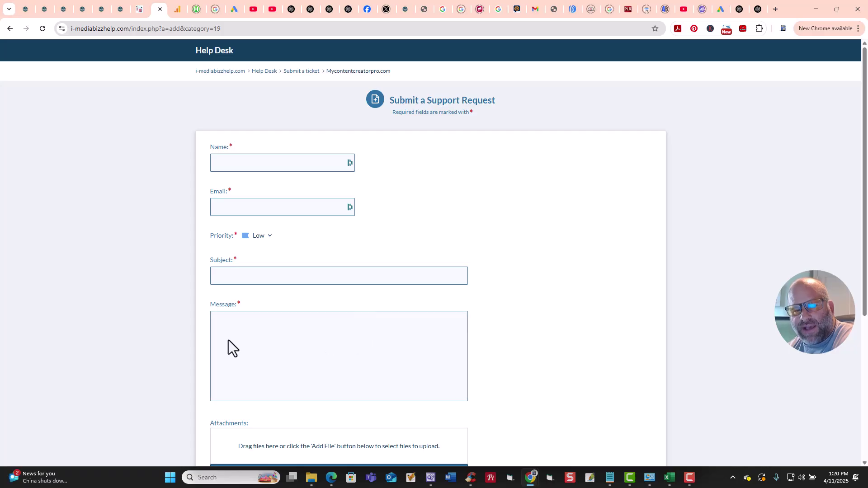
left_click(141, 10)
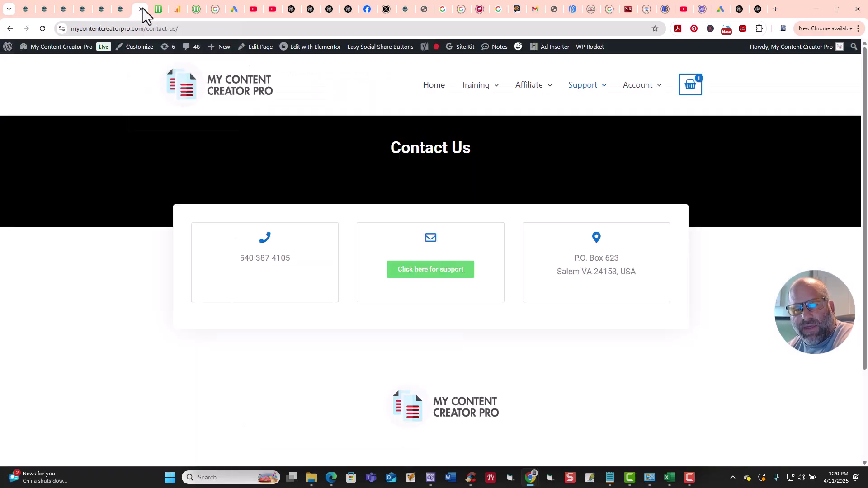
left_click(231, 101)
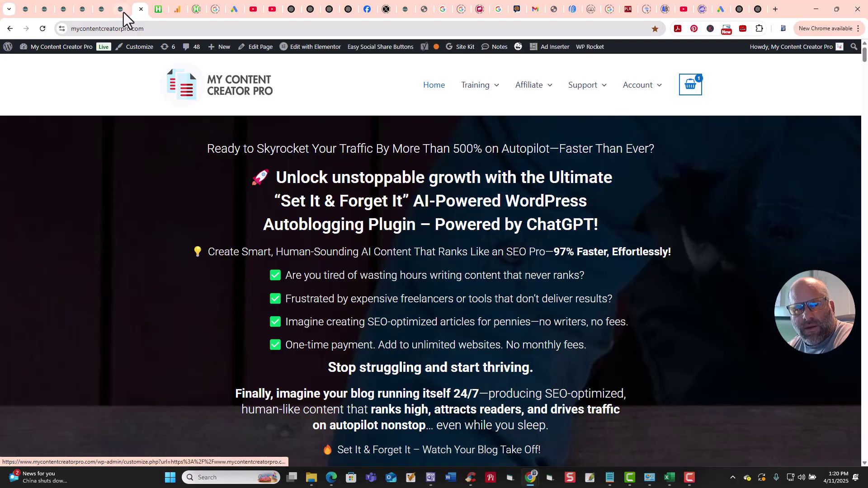
Switch to the All About Dog Training home page and examine the opt-in form for the free beginner's guide
left_click(120, 11)
scroll(339, 208, "up", 5)
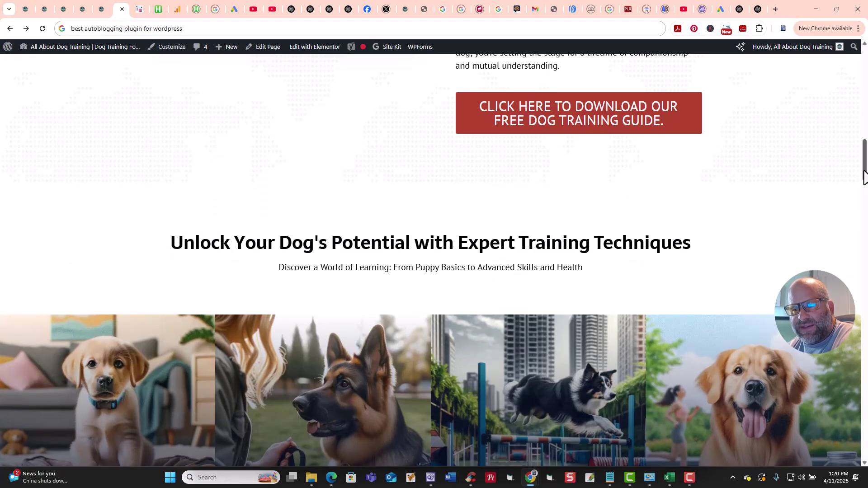
left_click_drag(863, 176, 865, 46)
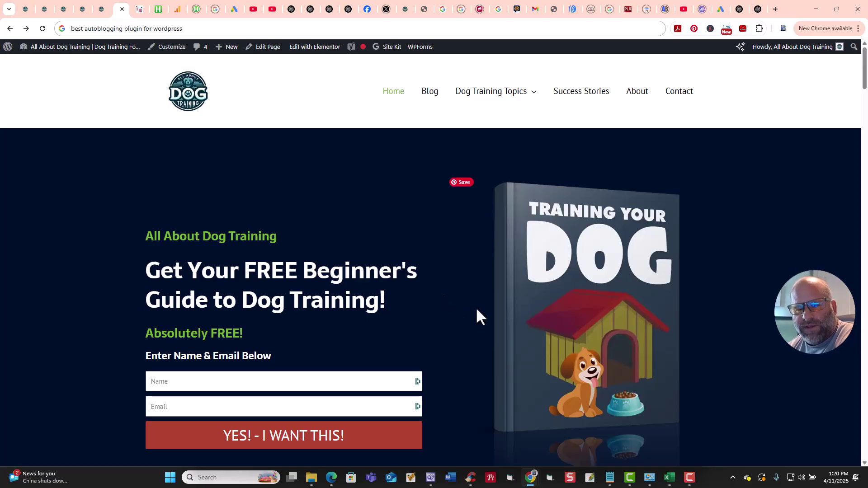
scroll(454, 315, "down", 2)
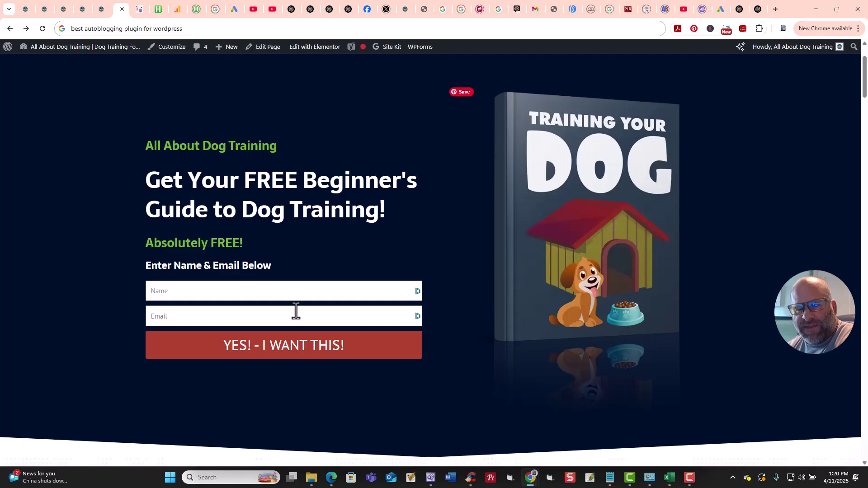
scroll(458, 340, "down", 2)
scroll(517, 226, "up", 1)
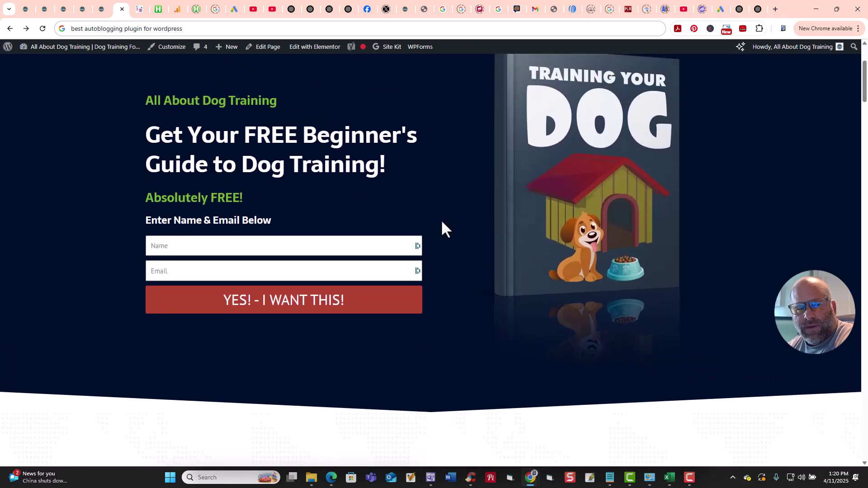
Review the home page's beginner introduction, training topic categories, testimonials and free eBook section
scroll(441, 227, "down", 2)
scroll(461, 244, "down", 10)
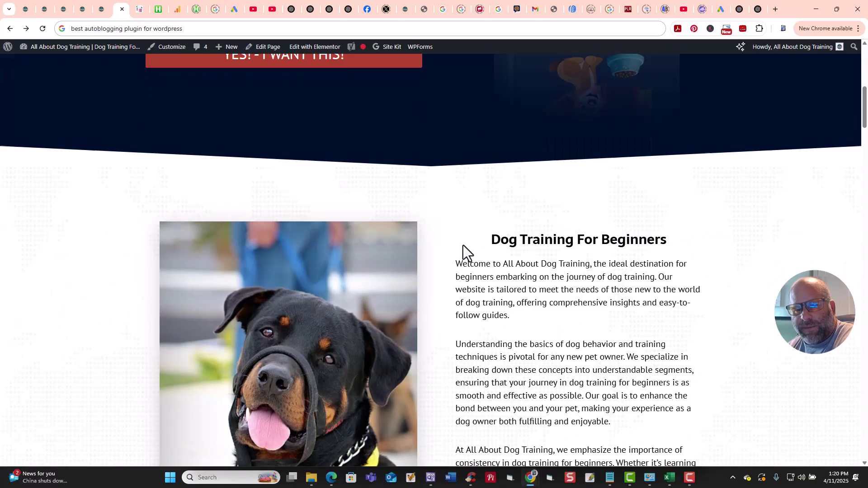
scroll(463, 245, "down", 13)
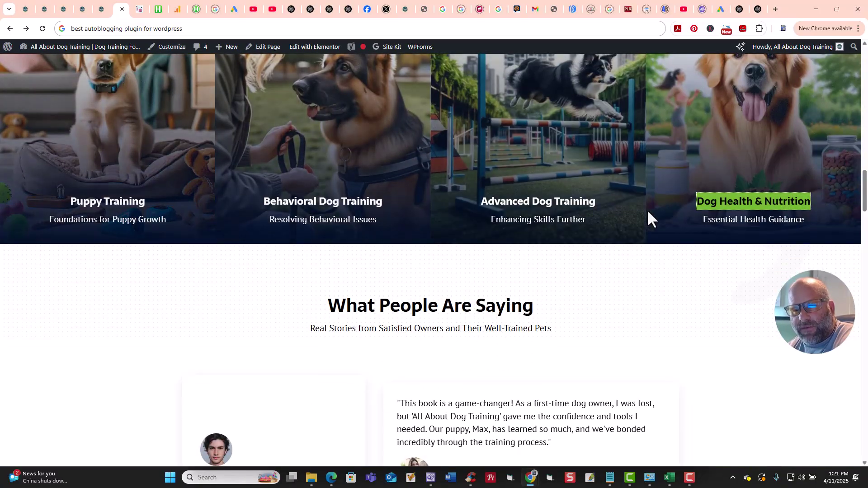
scroll(657, 239, "down", 8)
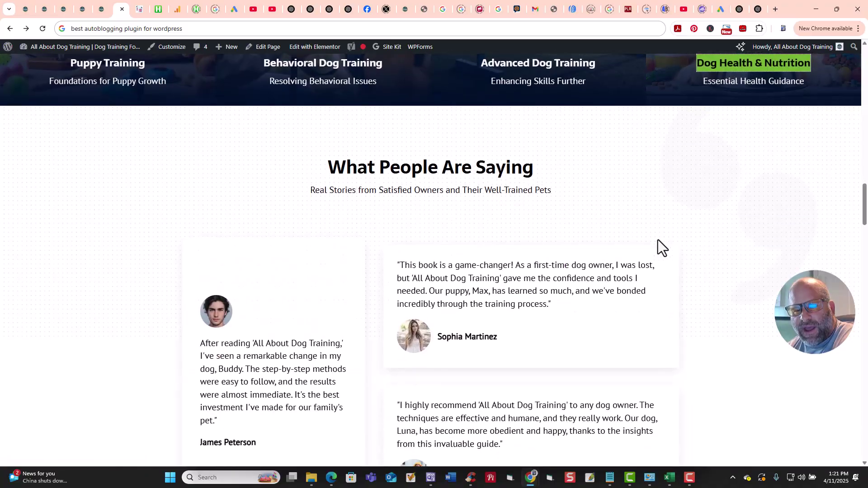
scroll(451, 235, "down", 8)
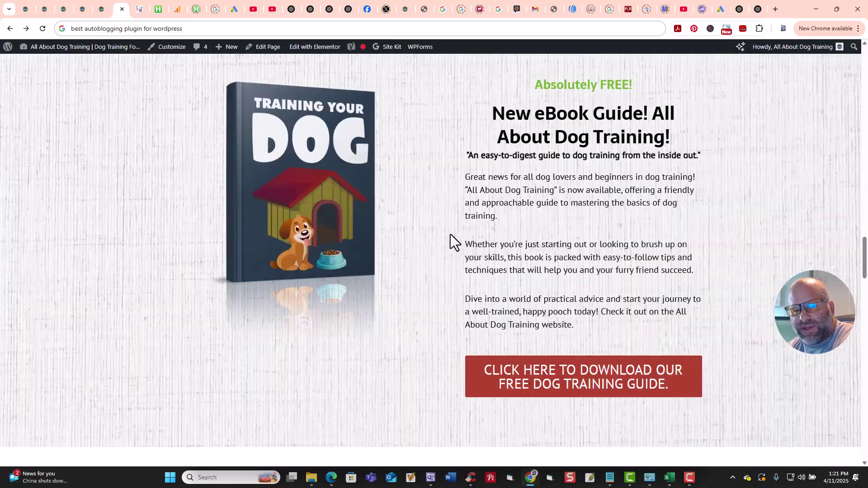
Test the eBook section's free dog training guide download link, and review the home page's training articles and frequently asked questions
left_click(597, 303)
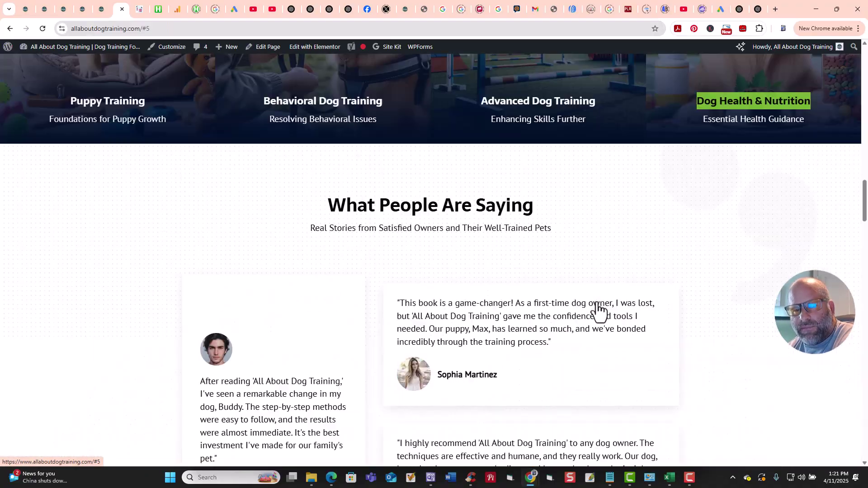
scroll(596, 302, "down", 15)
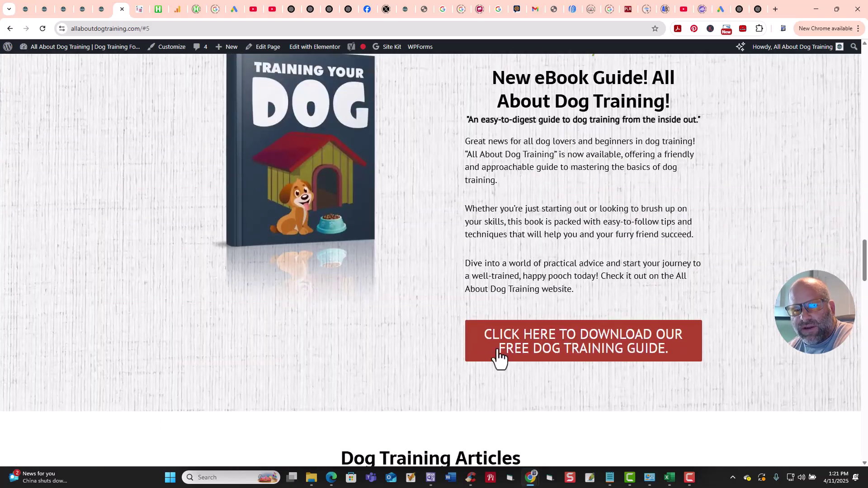
scroll(488, 348, "down", 8)
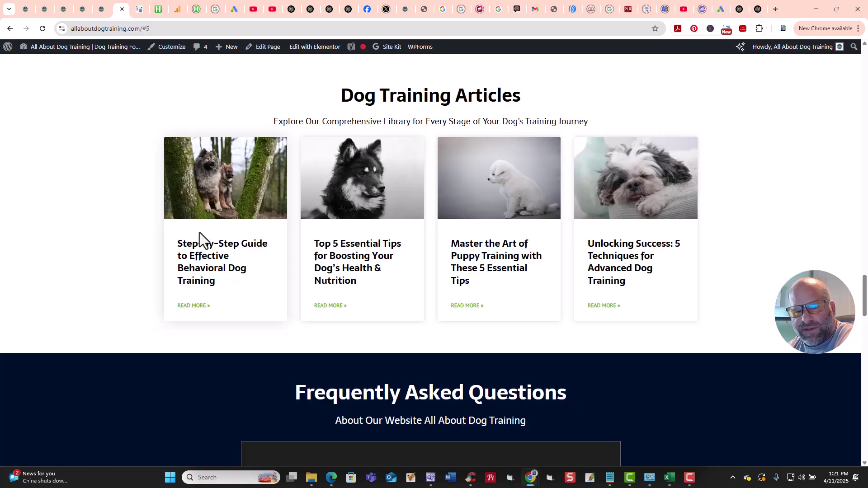
scroll(200, 233, "down", 5)
scroll(465, 227, "down", 12)
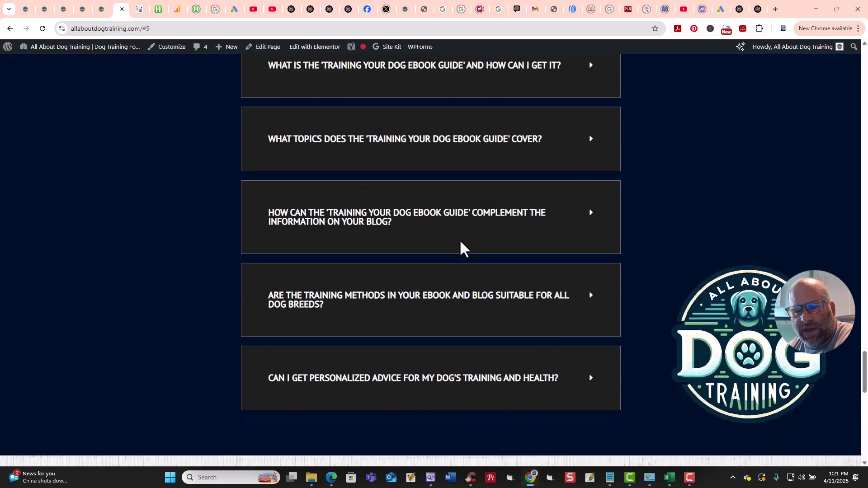
Review the closing free eBook opt-in section of the home page and return to the beginning of the page
scroll(459, 240, "down", 9)
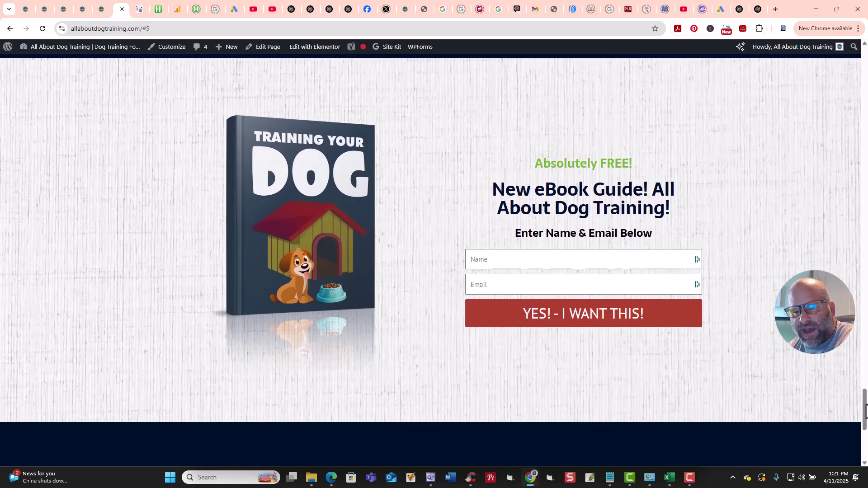
key("Home")
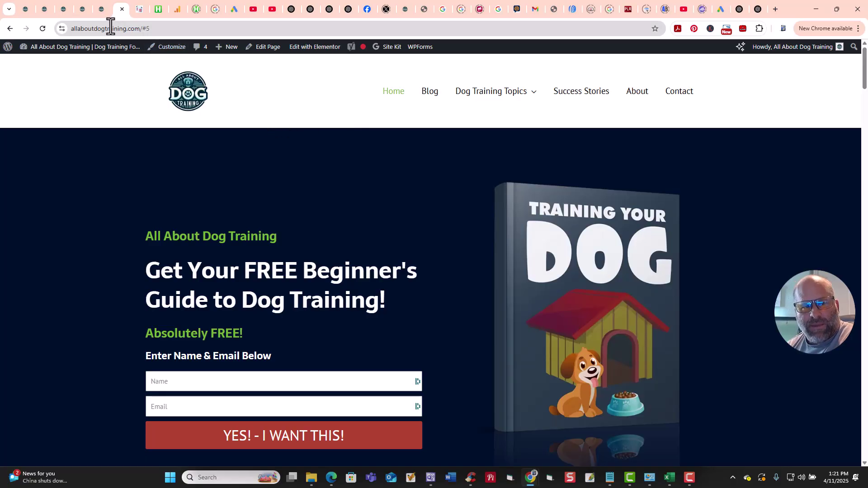
Set the Dog Health & Nutrition ChatGPT autoblogging campaign's interval to every 24 hours and save the schedule
left_click(81, 11)
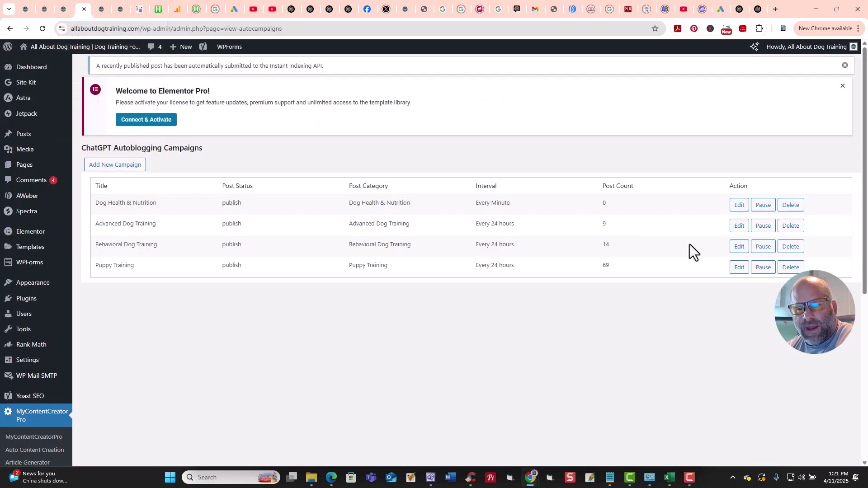
left_click(739, 205)
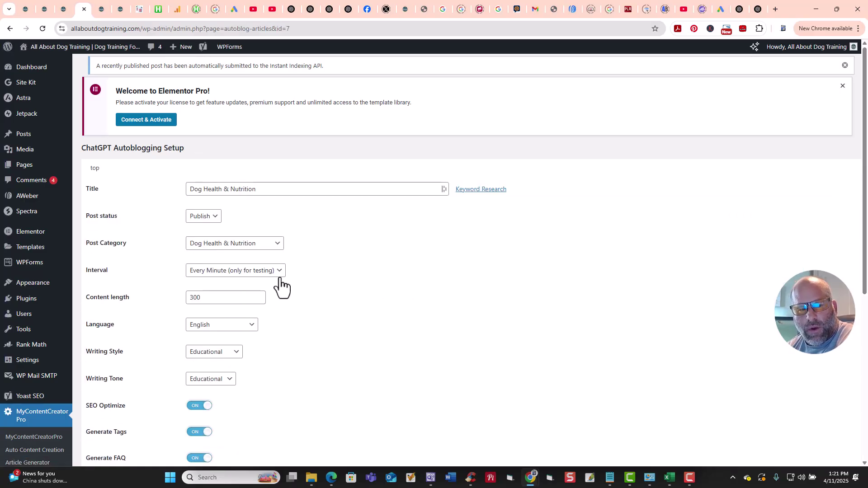
left_click(280, 271)
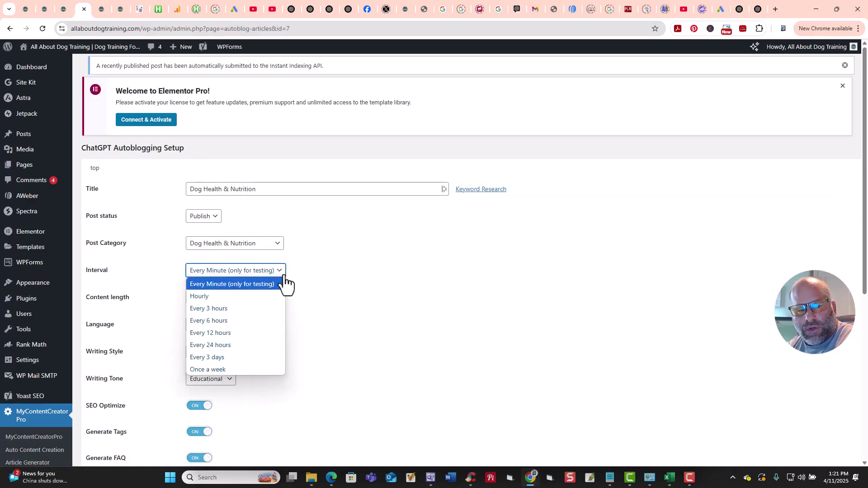
left_click(257, 345)
scroll(396, 353, "down", 6)
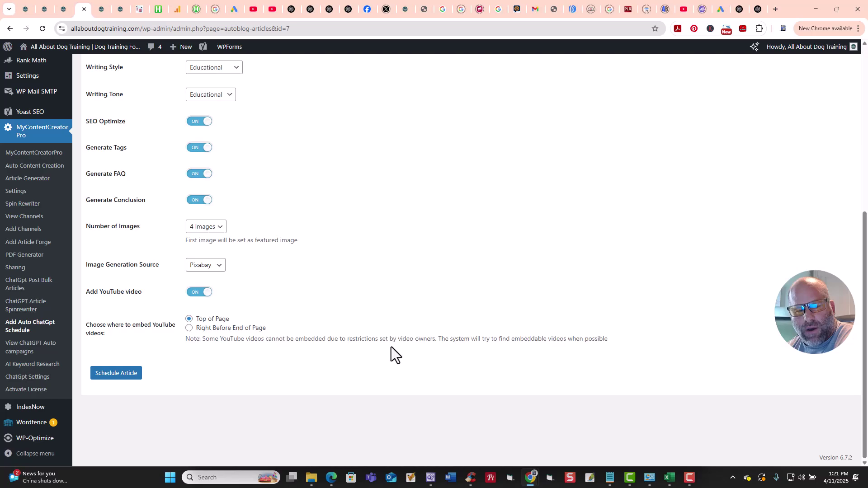
left_click(129, 377)
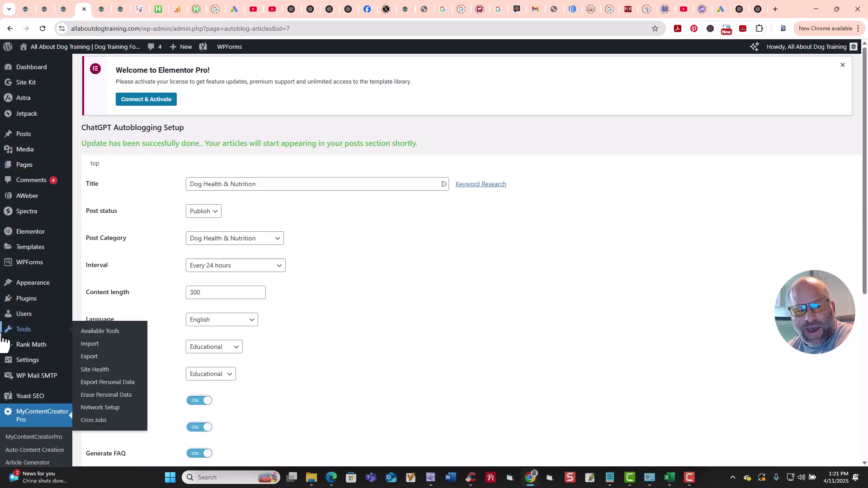
Check the intervals and post counts in the ChatGPT auto campaigns list, and return to the dog training home page
scroll(13, 329, "down", 6)
left_click(31, 350)
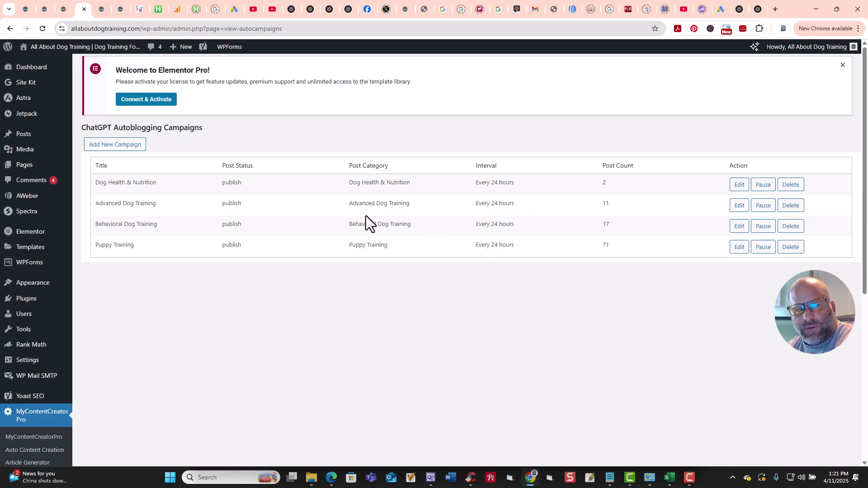
left_click(119, 8)
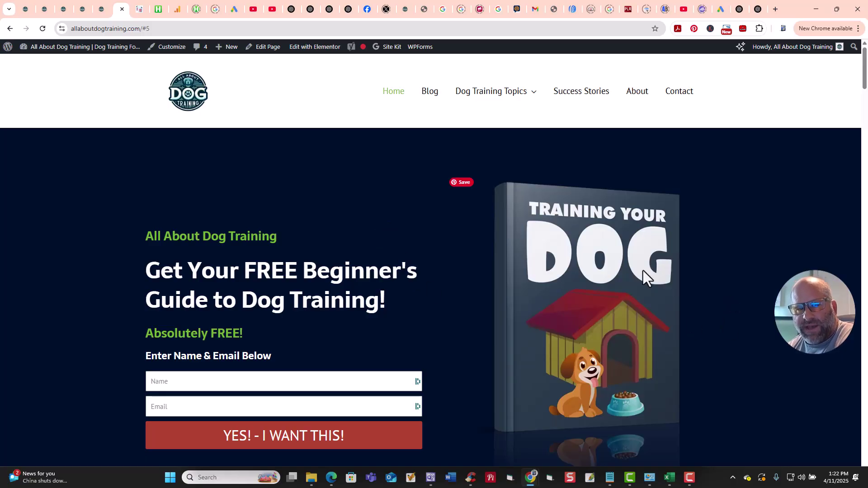
Switch to My Content Creator Pro's home page and review the plugin's sales pitch through to the promo code offer
left_click(142, 10)
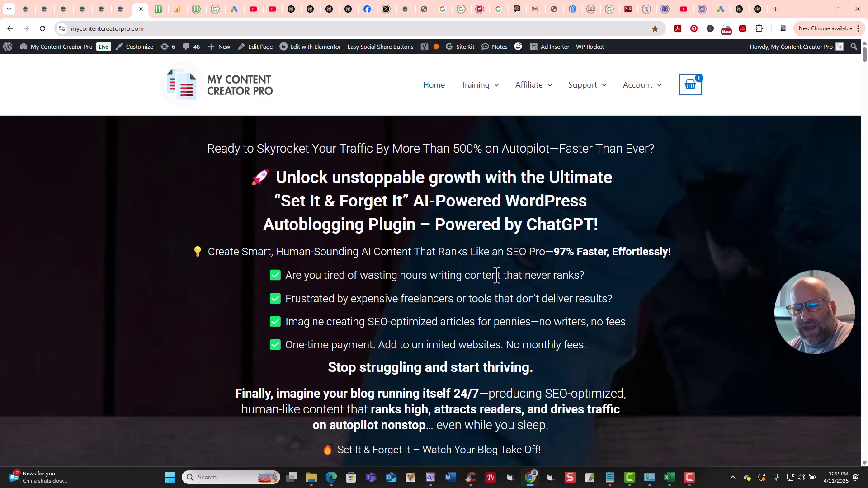
scroll(493, 277, "down", 2)
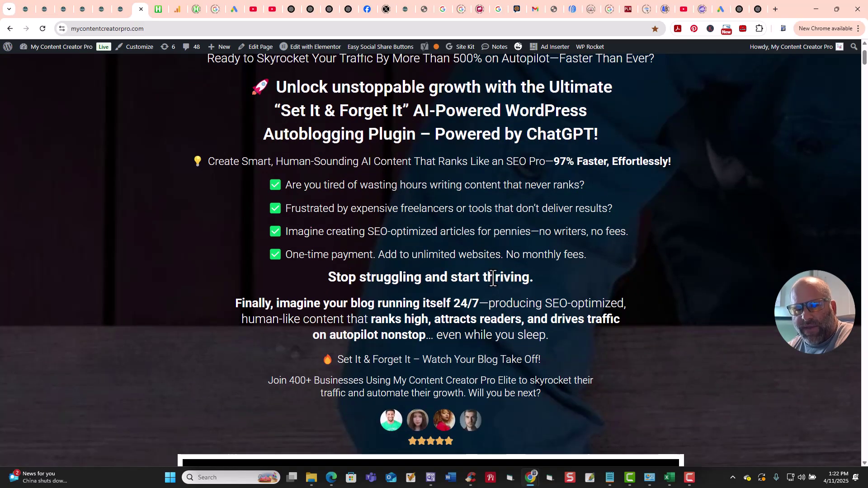
scroll(473, 275, "down", 1)
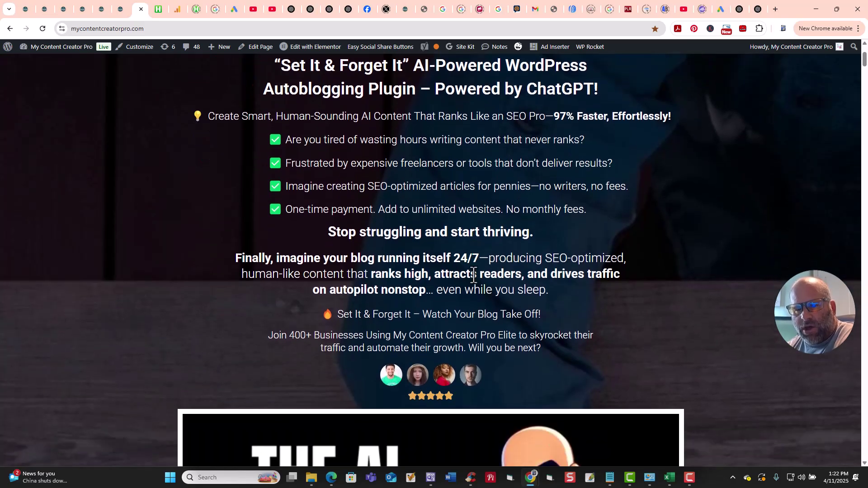
scroll(473, 274, "down", 15)
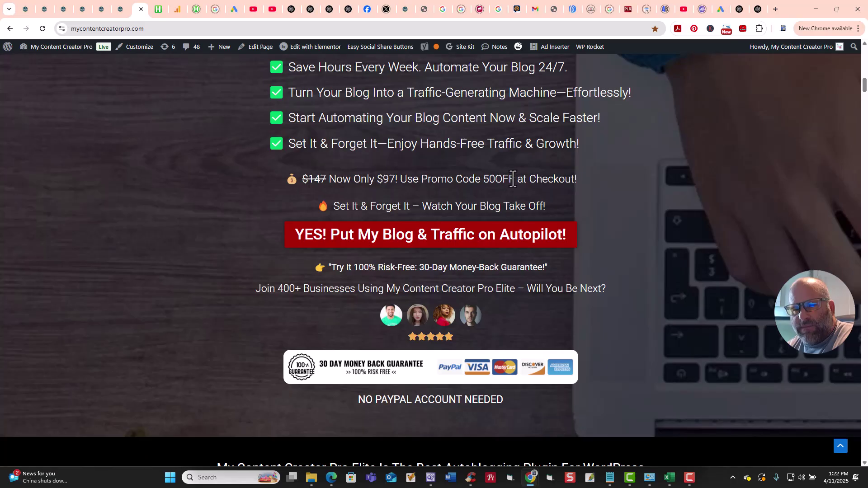
Copy the promo code 50OFF from the offer and proceed to the checkout for My Content Creator Pro - Elite Version
left_click_drag(513, 179, 487, 179)
right_click(487, 179)
left_click(512, 187)
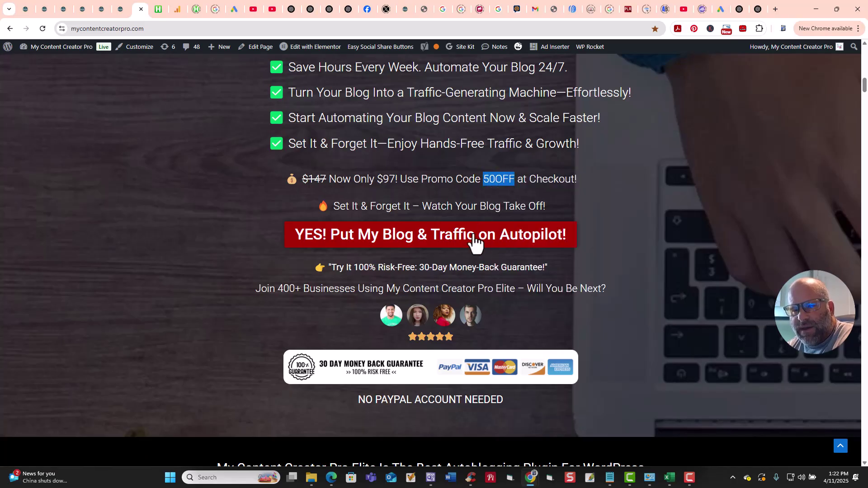
left_click(471, 244)
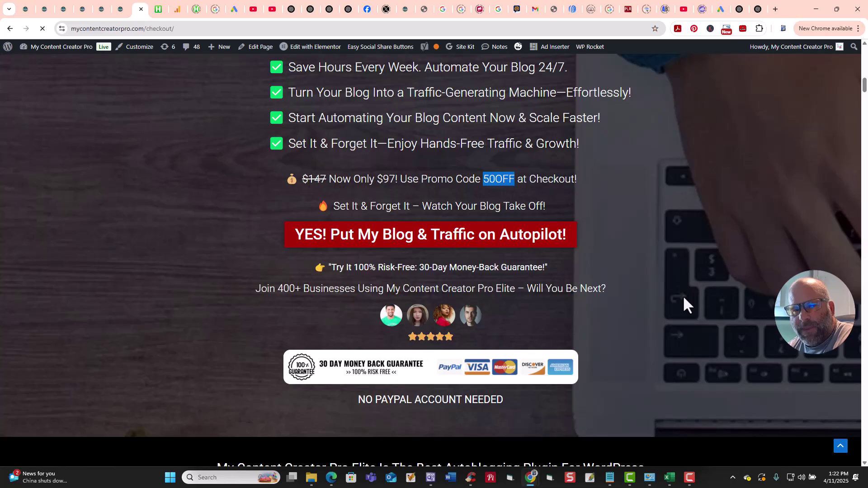
Review the checkout page's coupon option, billing fields, order summary and PayPal payment option
scroll(419, 314, "down", 3)
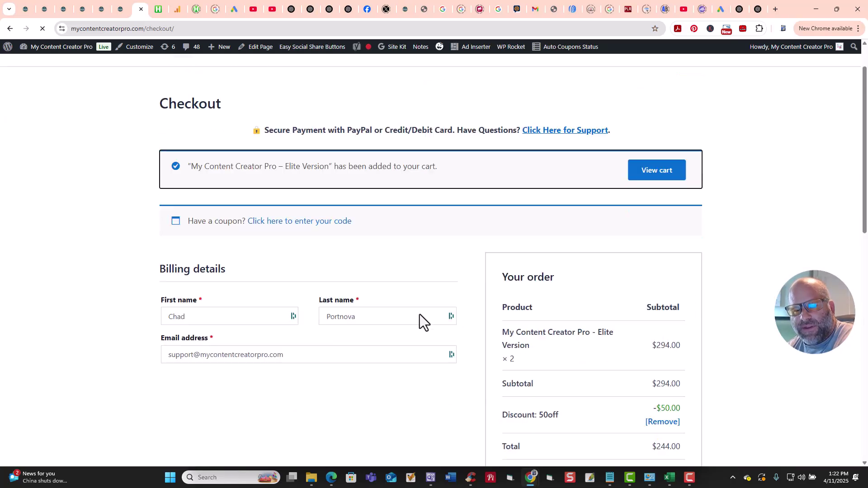
scroll(447, 302, "up", 1)
scroll(447, 302, "up", 1)
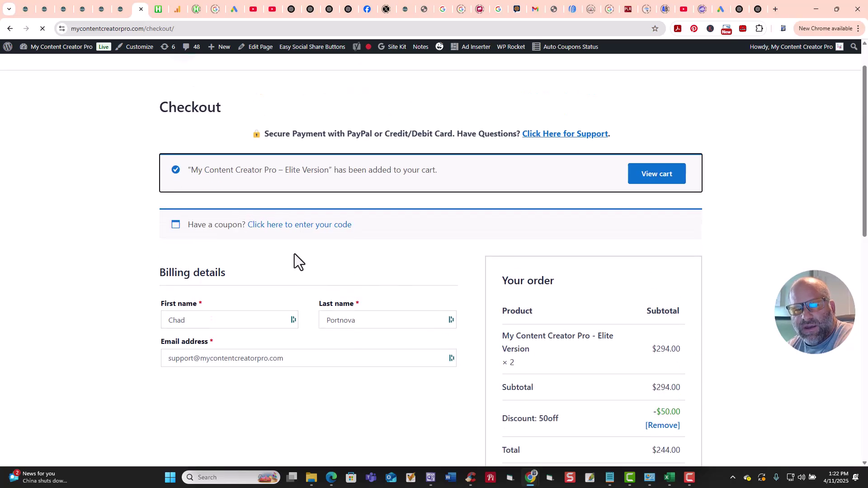
scroll(711, 335, "down", 2)
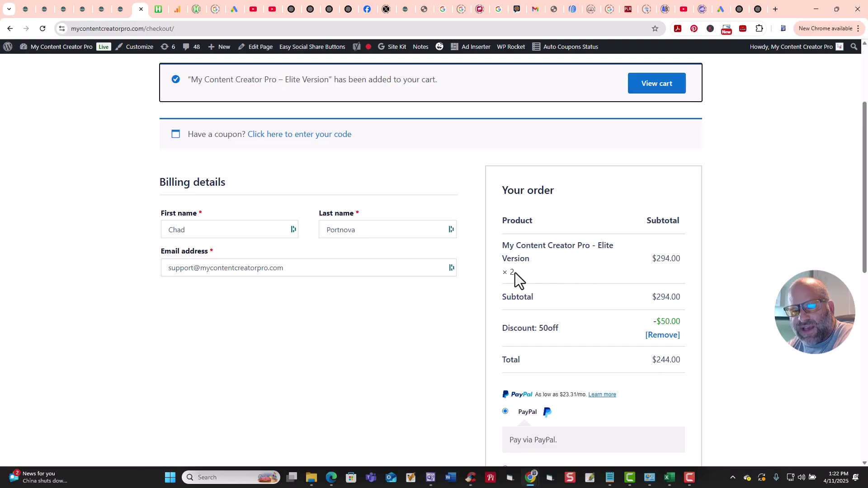
scroll(405, 304, "up", 3)
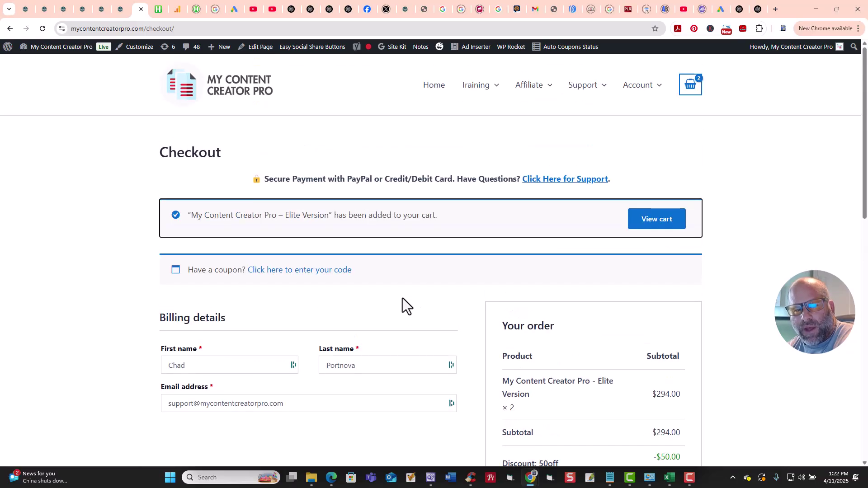
Try to apply the copied coupon code 50OFF to the checkout order
left_click(271, 270)
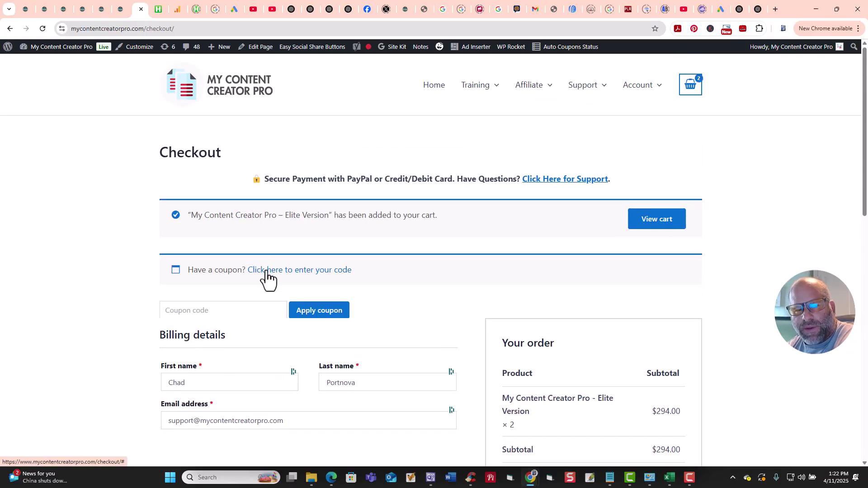
right_click(246, 310)
left_click(290, 184)
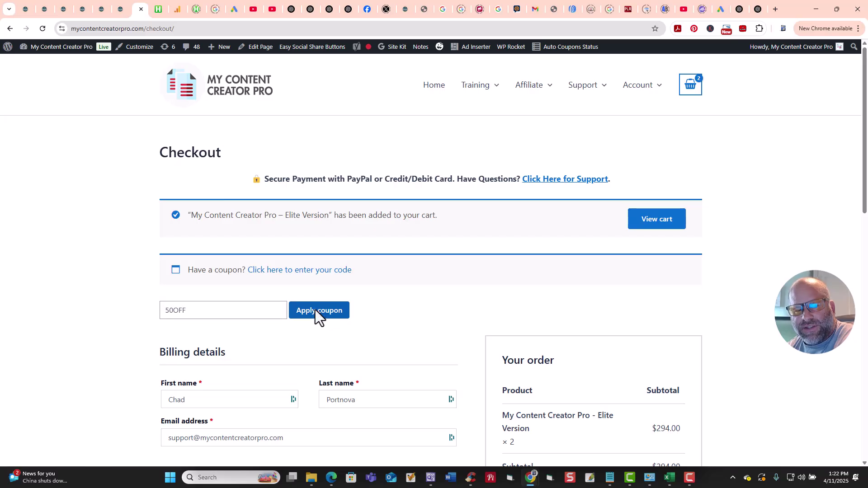
left_click(316, 310)
Check the coupon discount in the order summary and return to My Content Creator Pro's home page
scroll(580, 318, "down", 2)
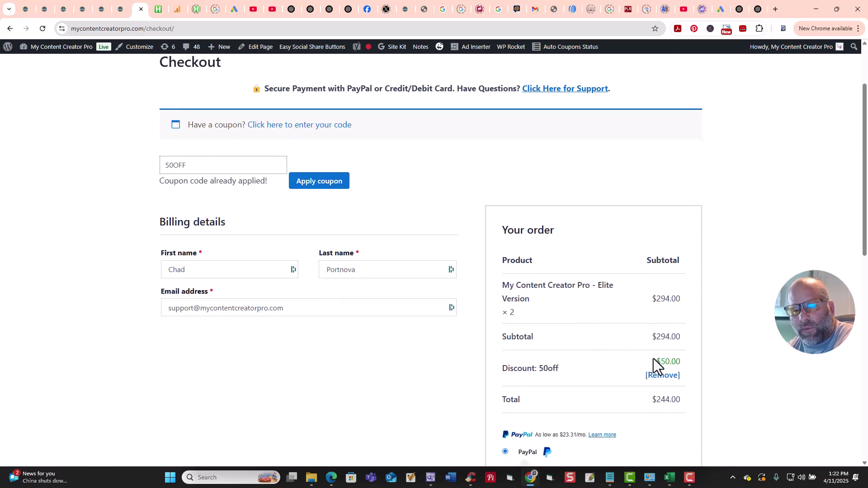
scroll(248, 138, "up", 2)
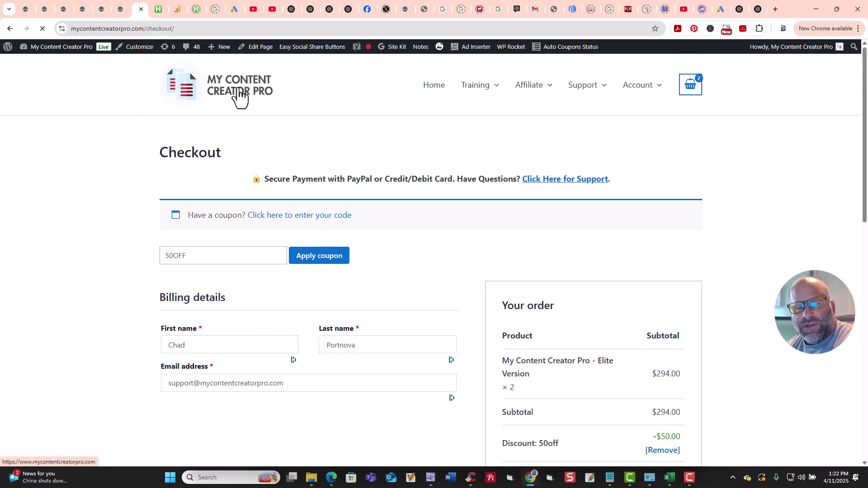
left_click(211, 109)
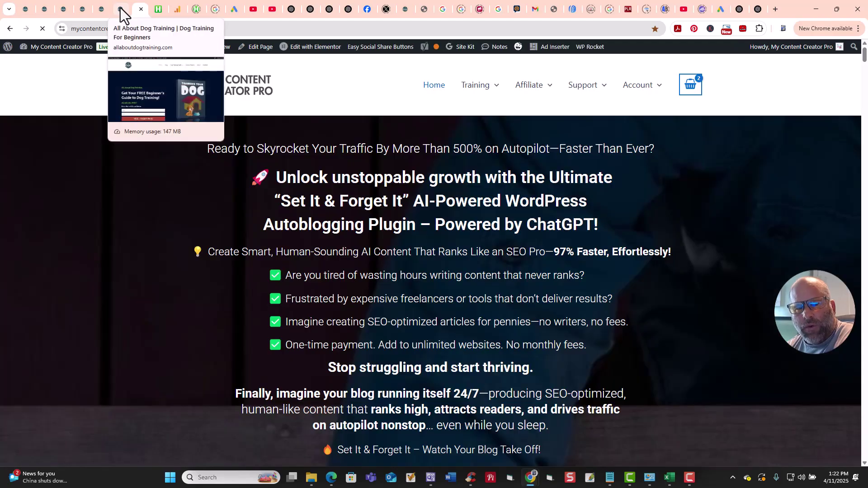